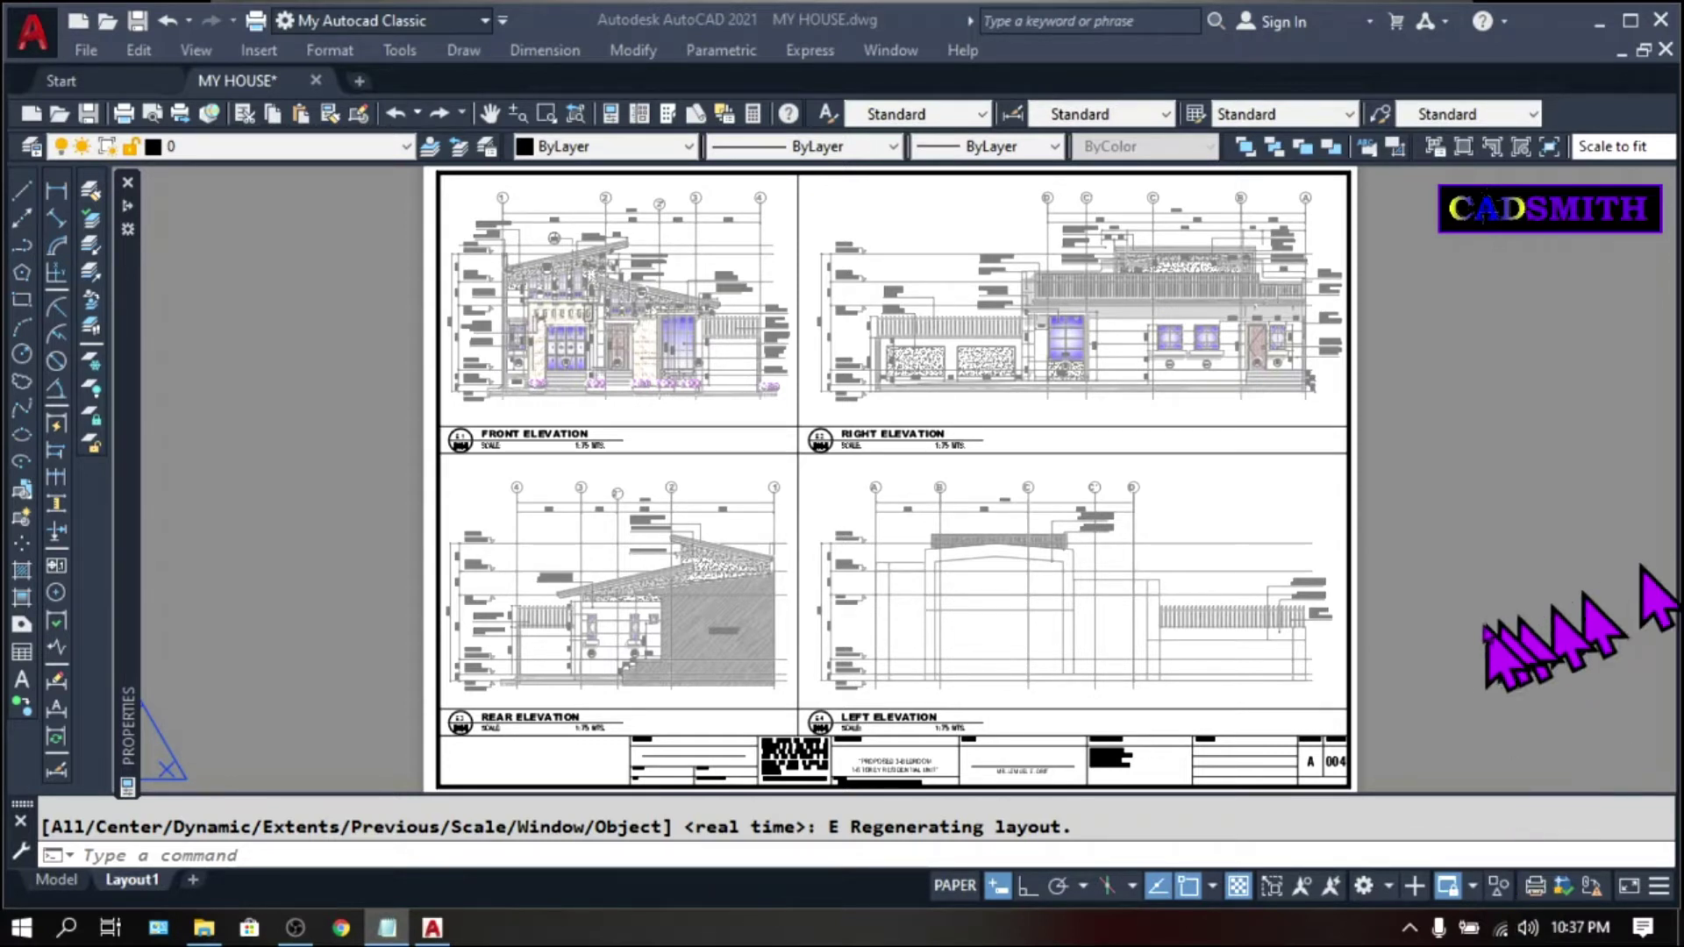
Select all objects in the front elevation viewport, clear the selection, then open NAVTOOLS-ZOOM from the Start tab
double_click(711, 386)
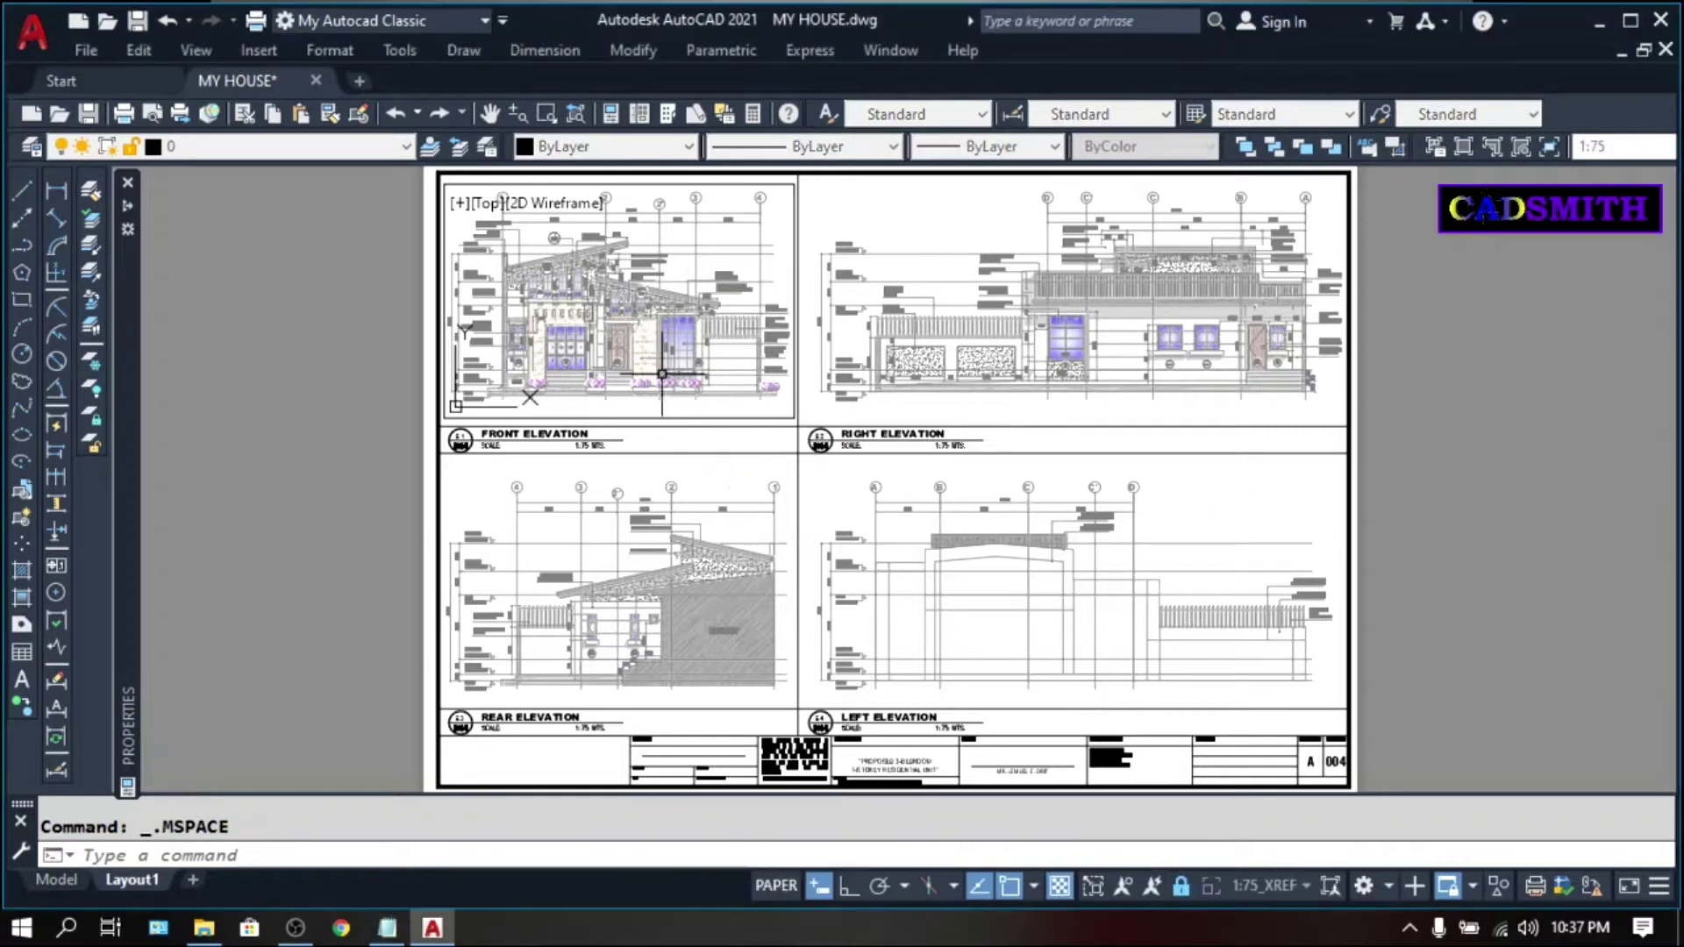
key("ctrl+a")
mouse_move(128, 355)
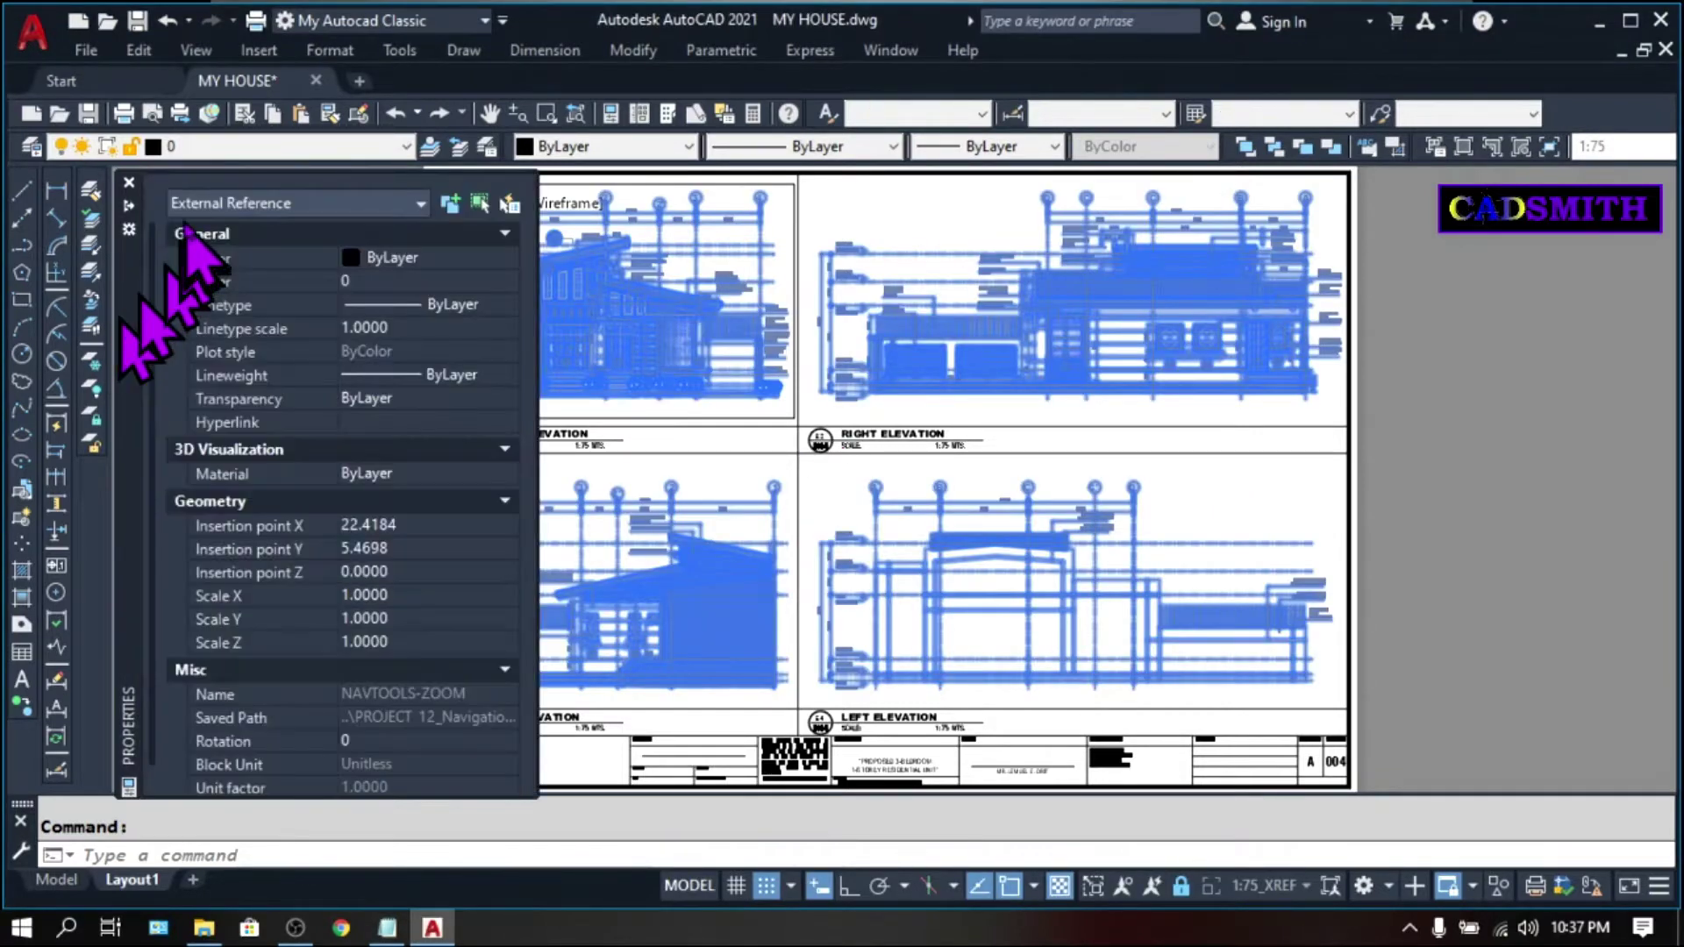
key("Escape")
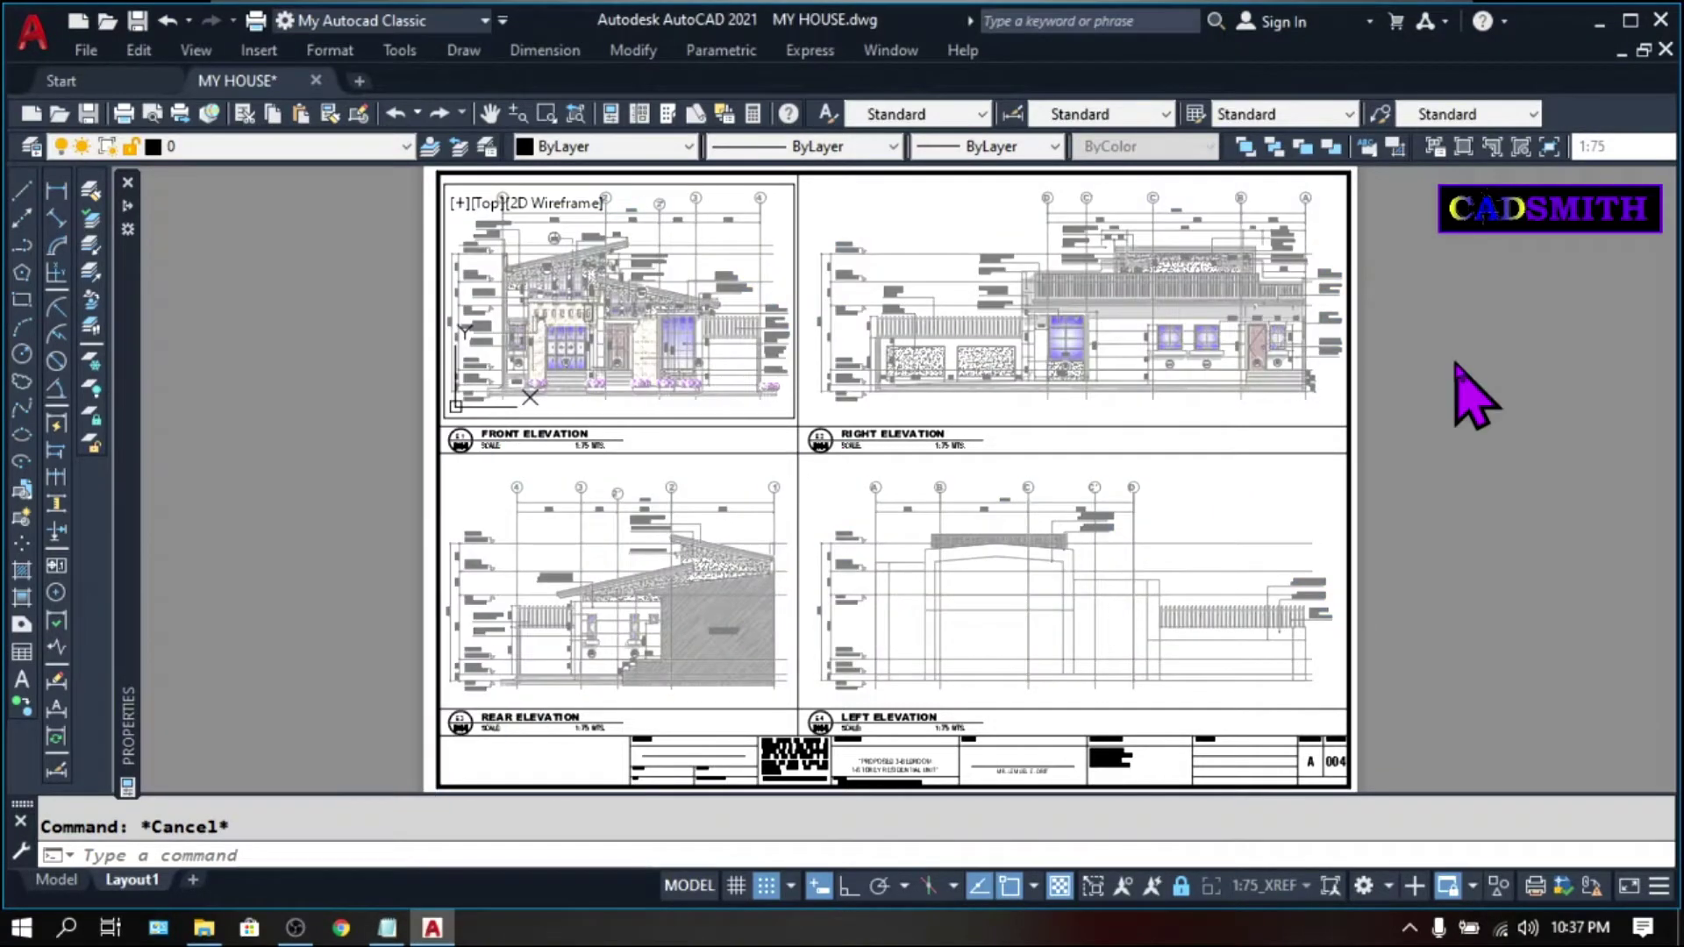
double_click(1455, 359)
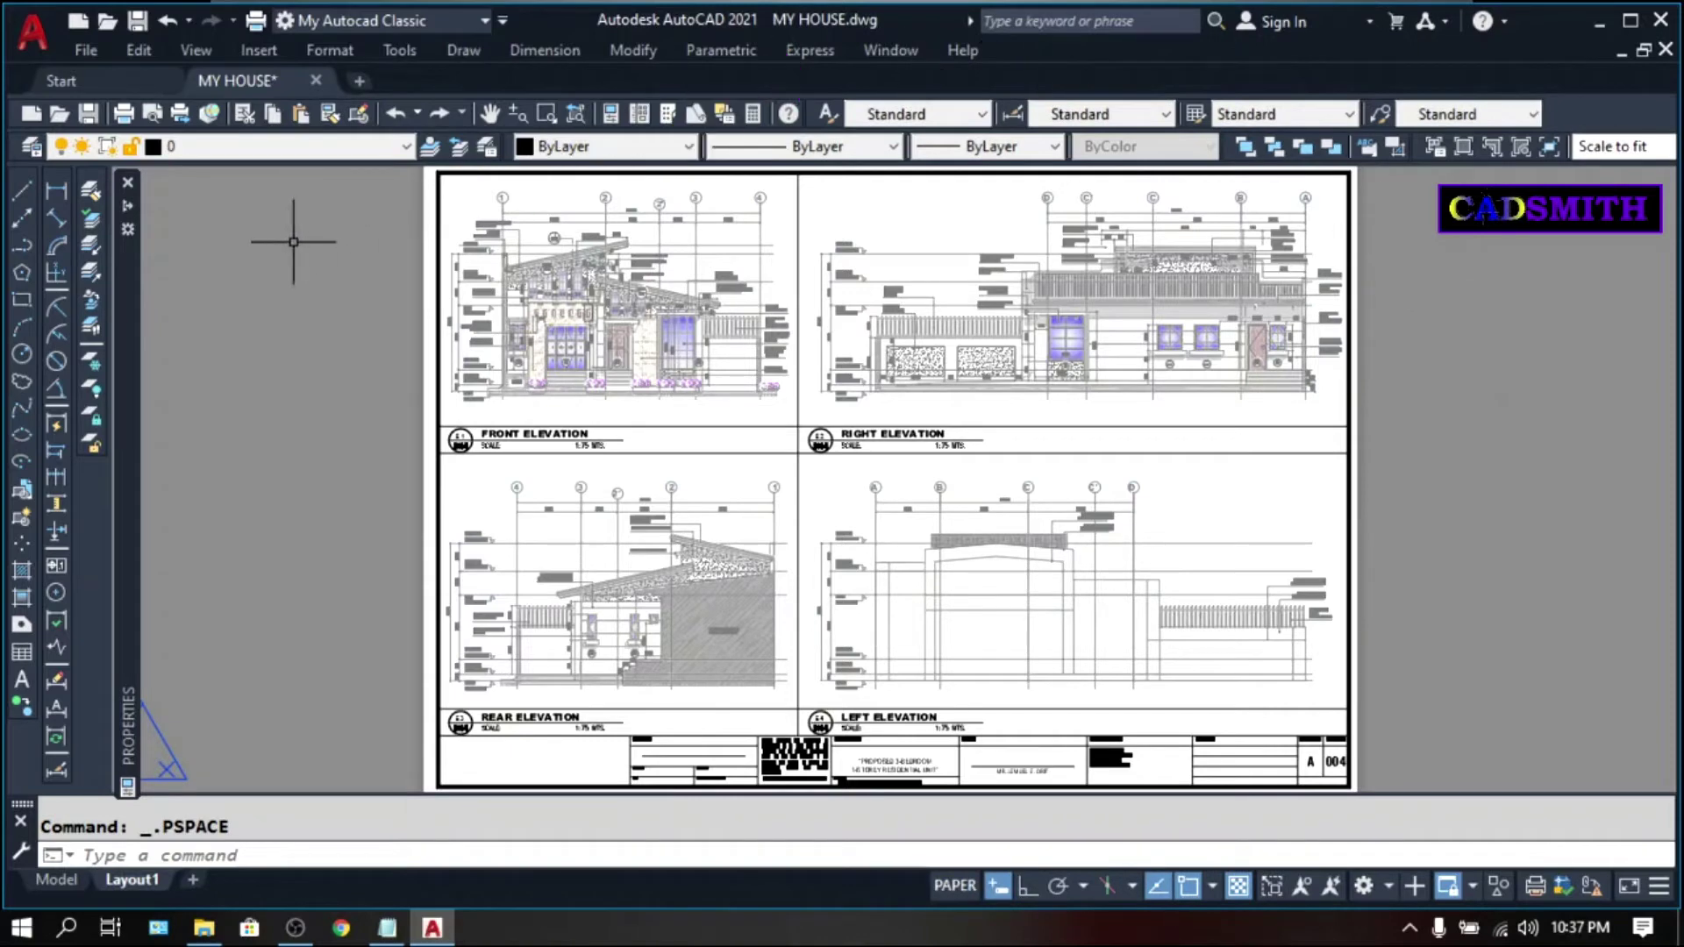
left_click(147, 85)
left_click(735, 274)
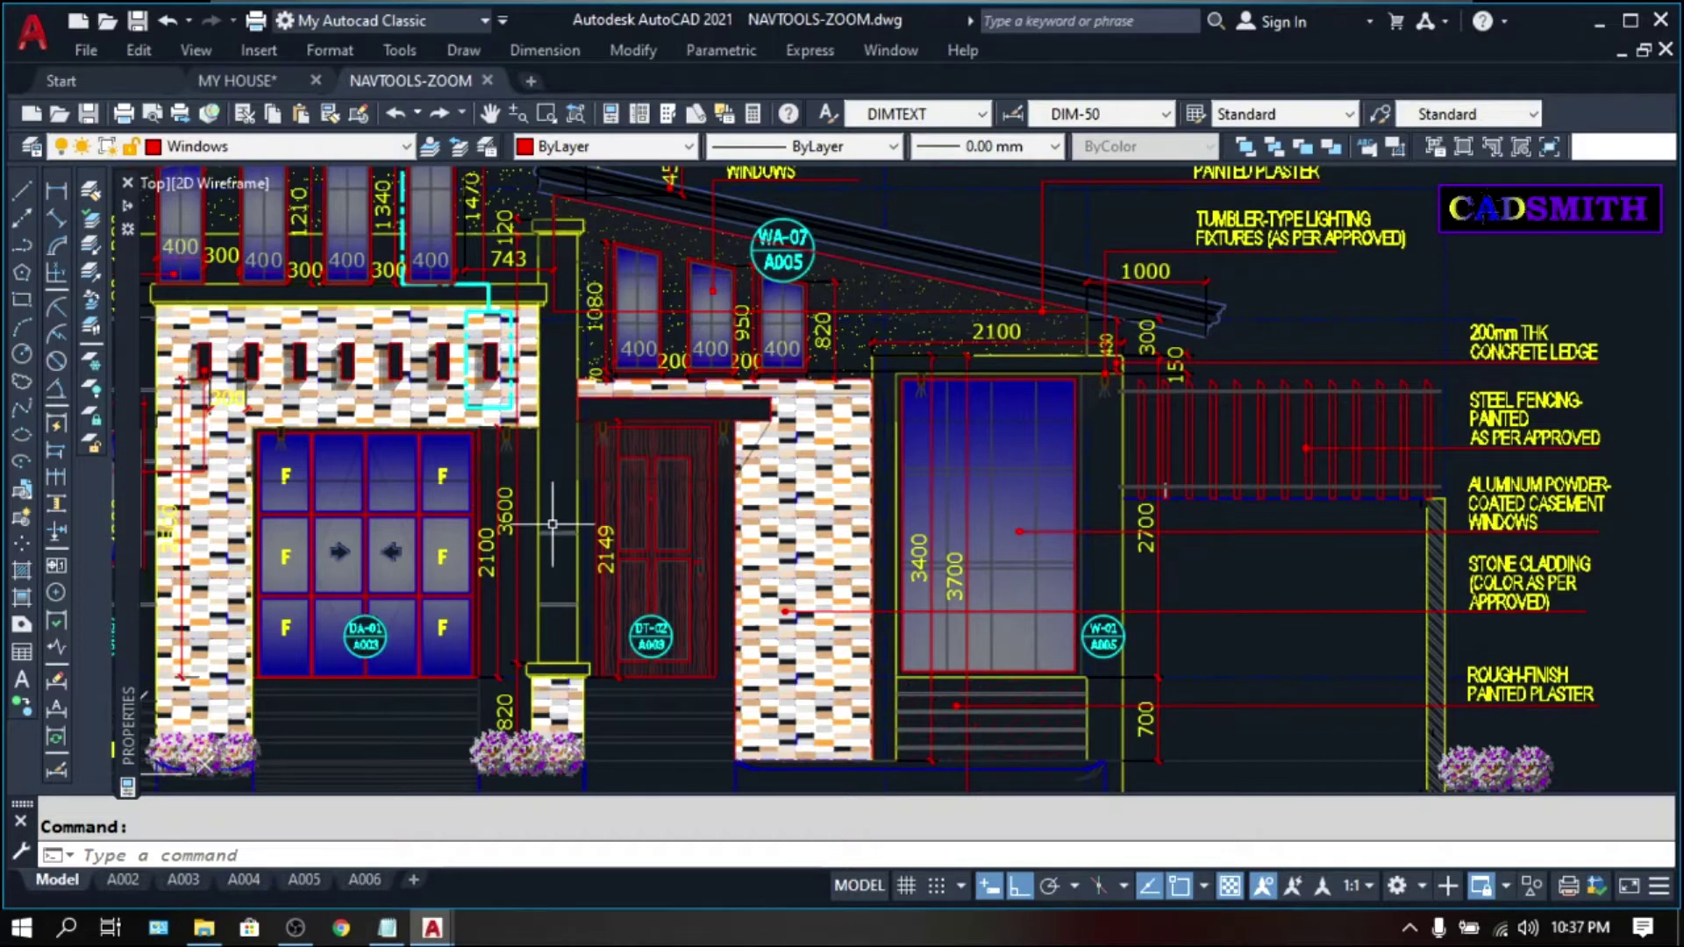
Copy the lower horizontal line of the facade to a higher position
type("co")
key("Return")
scroll(559, 543, "up", 4)
left_click(559, 543)
left_click(556, 467)
key("Return")
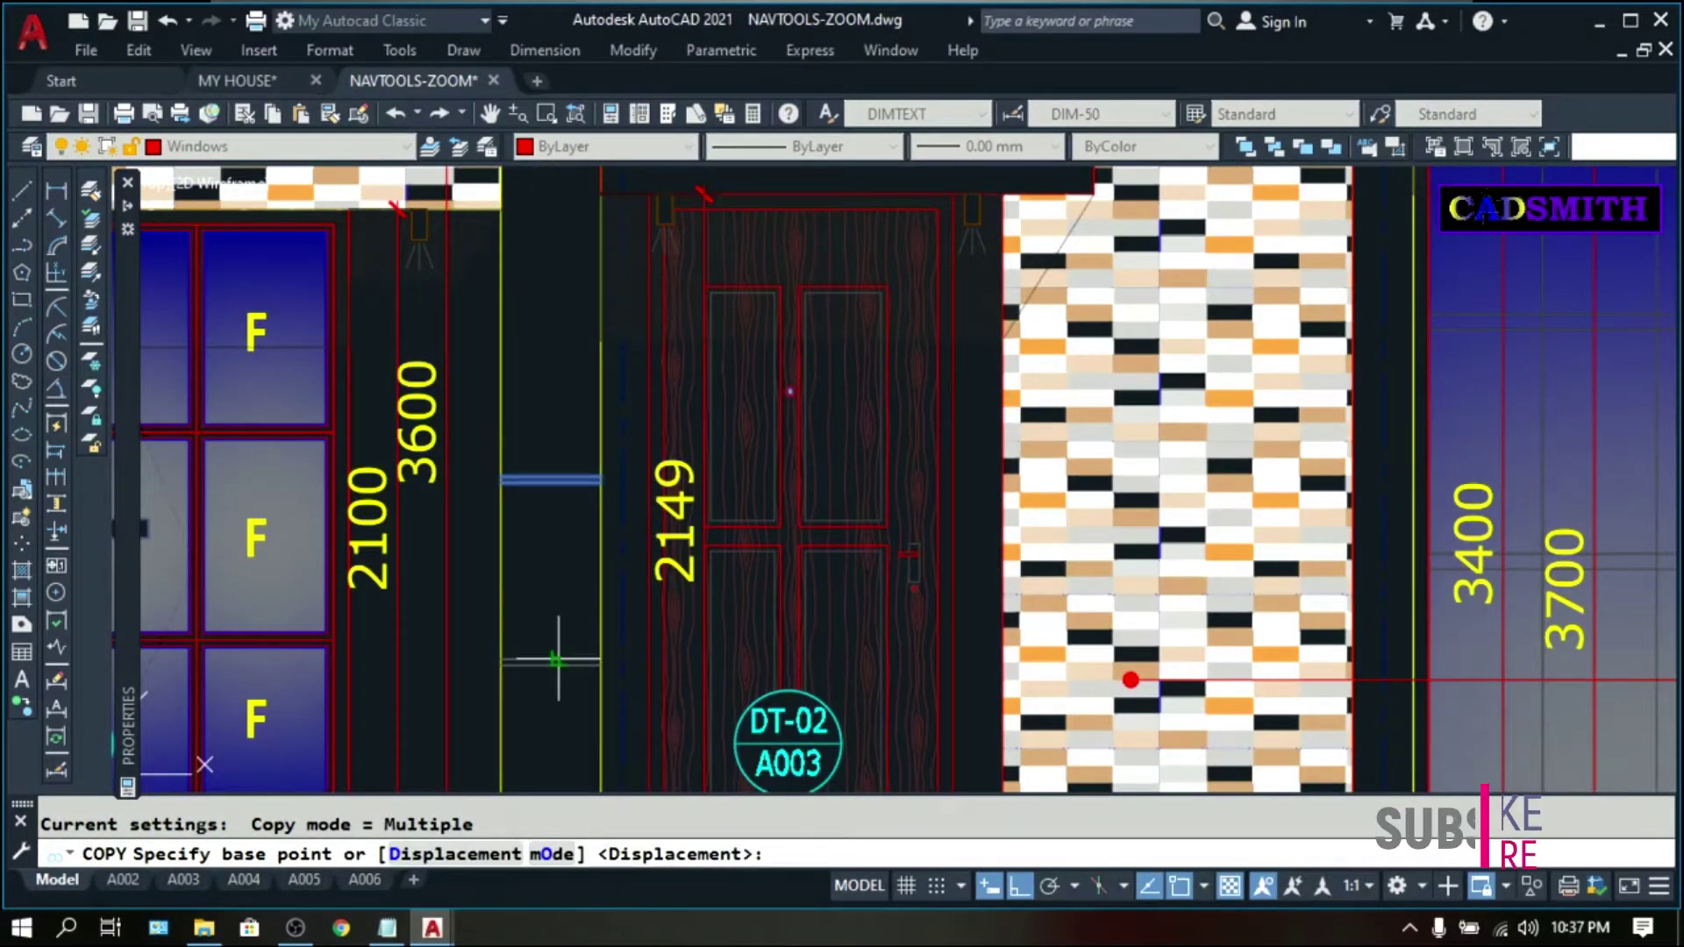
left_click(503, 660)
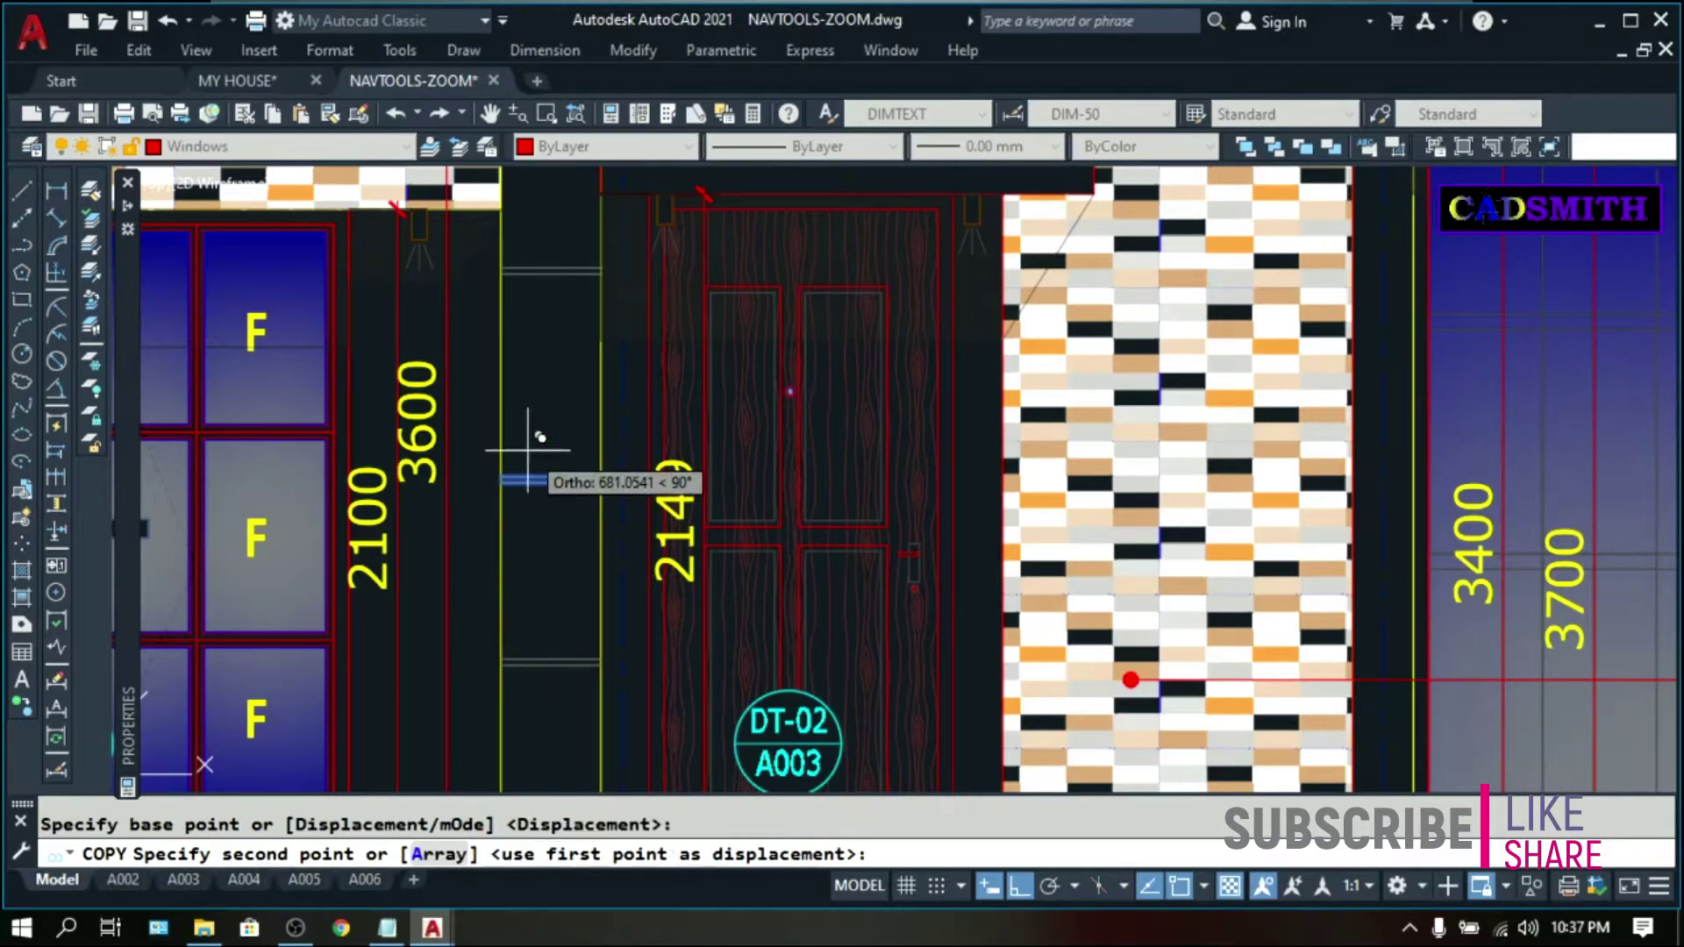
left_click(512, 470)
Pan up to the WA-07 windows, end the copy, and return to the whole elevation
middle_click_drag(517, 169, 518, 449)
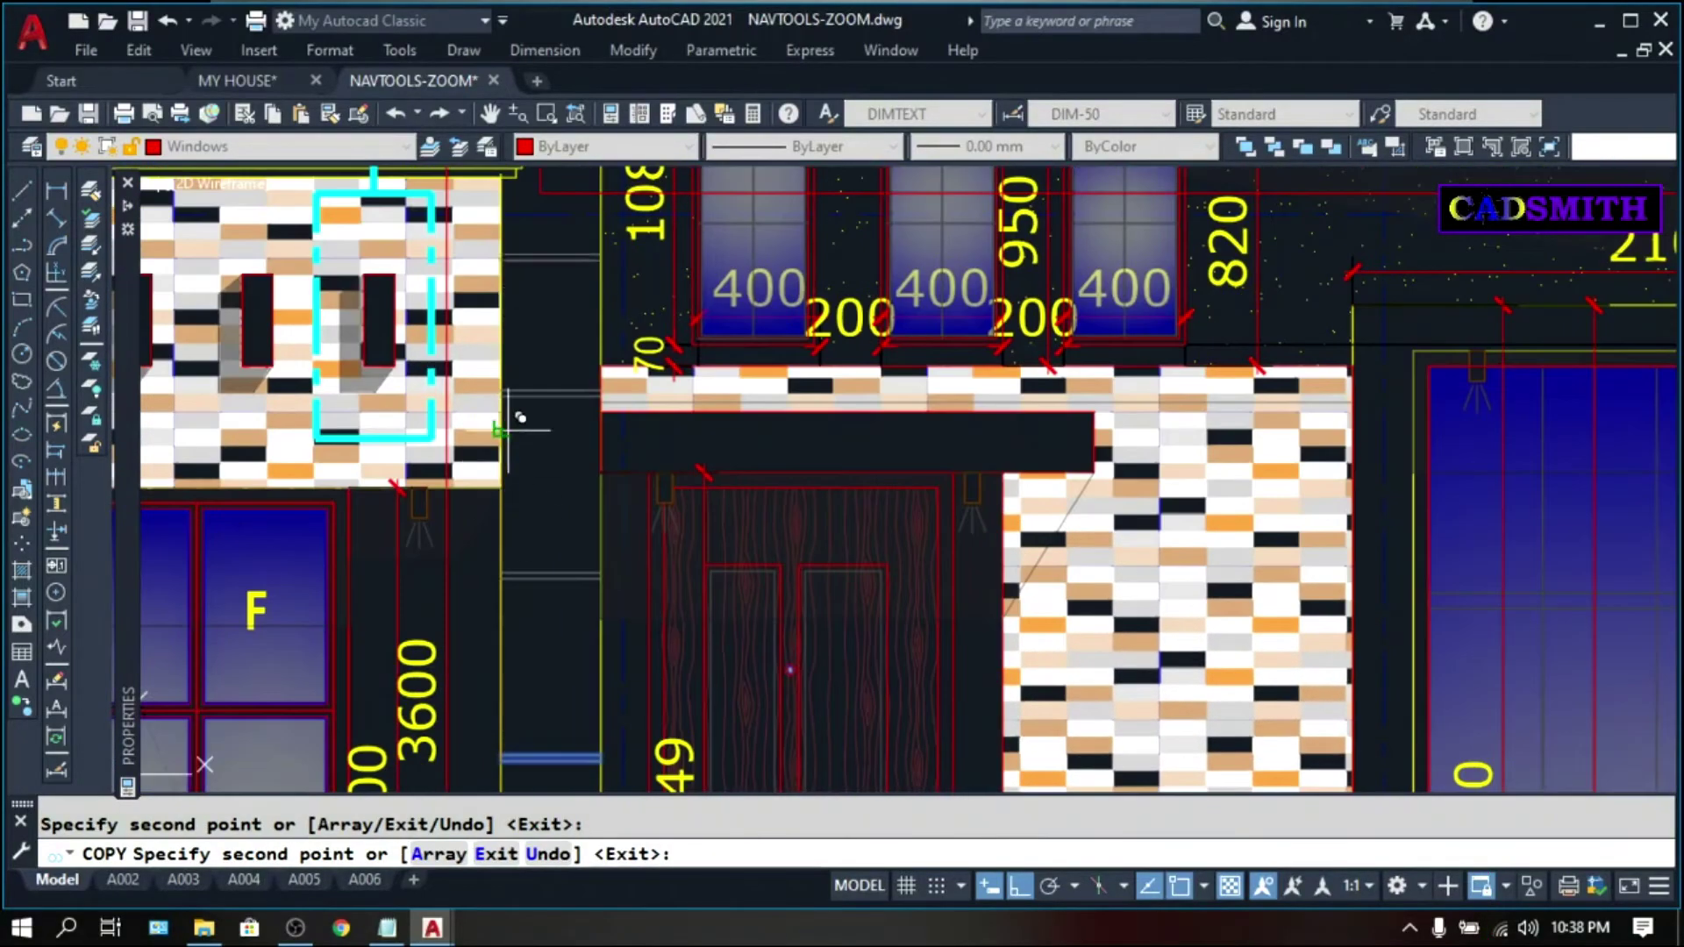
middle_click_drag(511, 201, 468, 580)
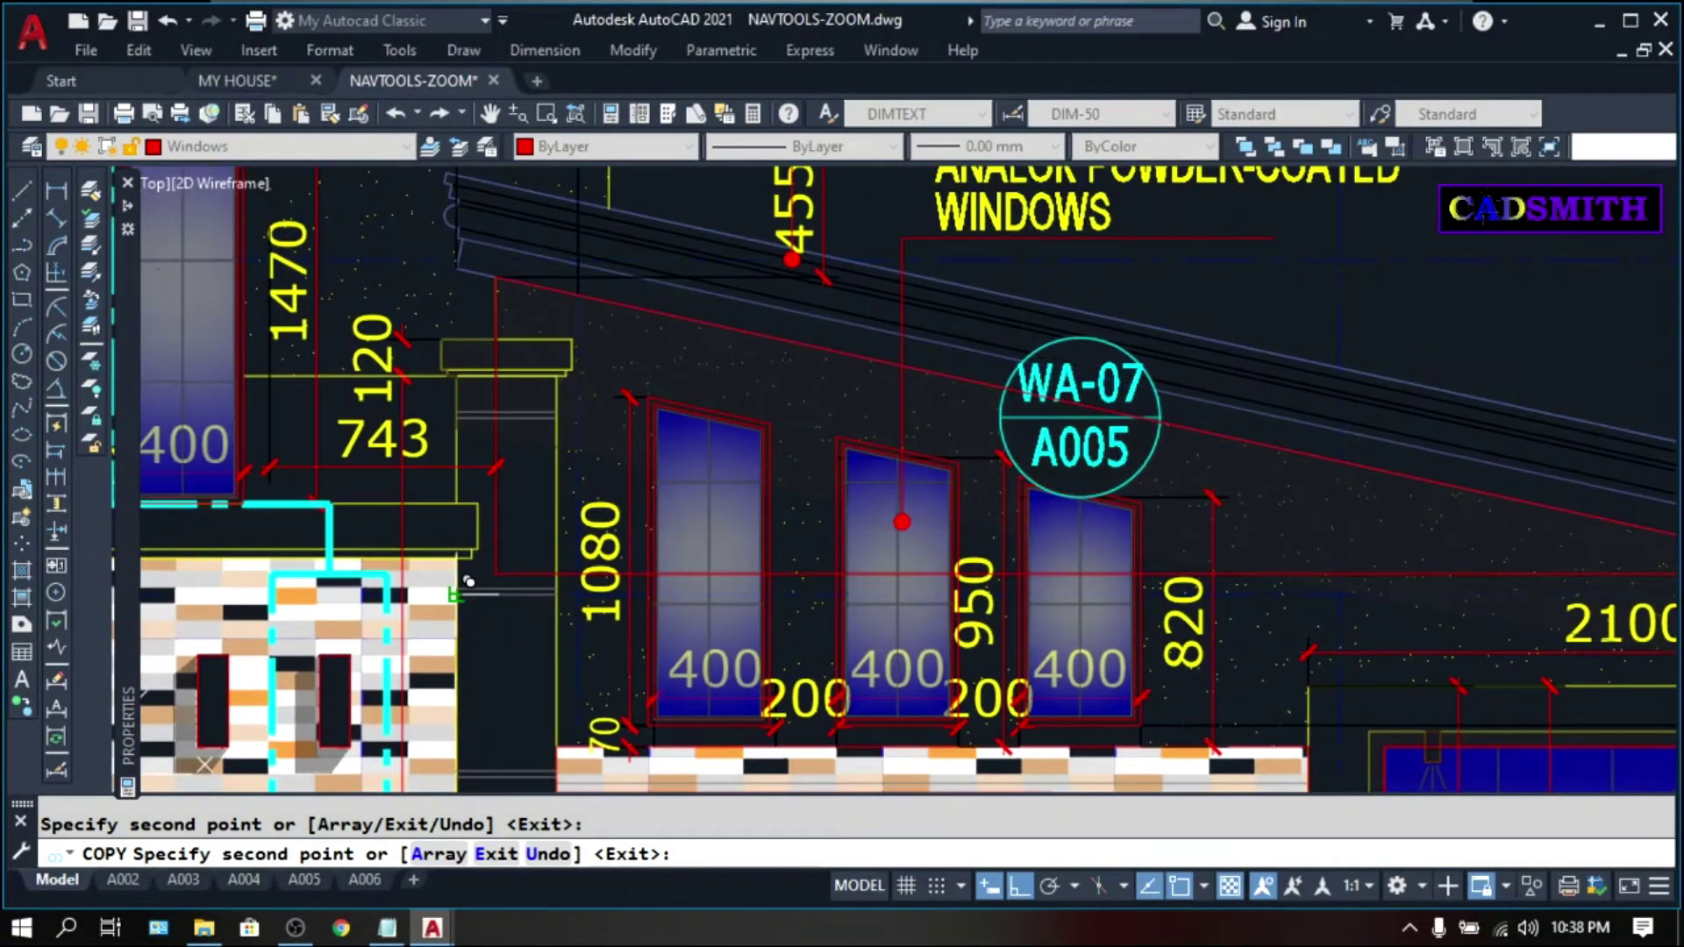
scroll(465, 586, "up", 3)
key("Escape")
scroll(470, 591, "down", 5)
middle_click_drag(470, 590, 511, 448)
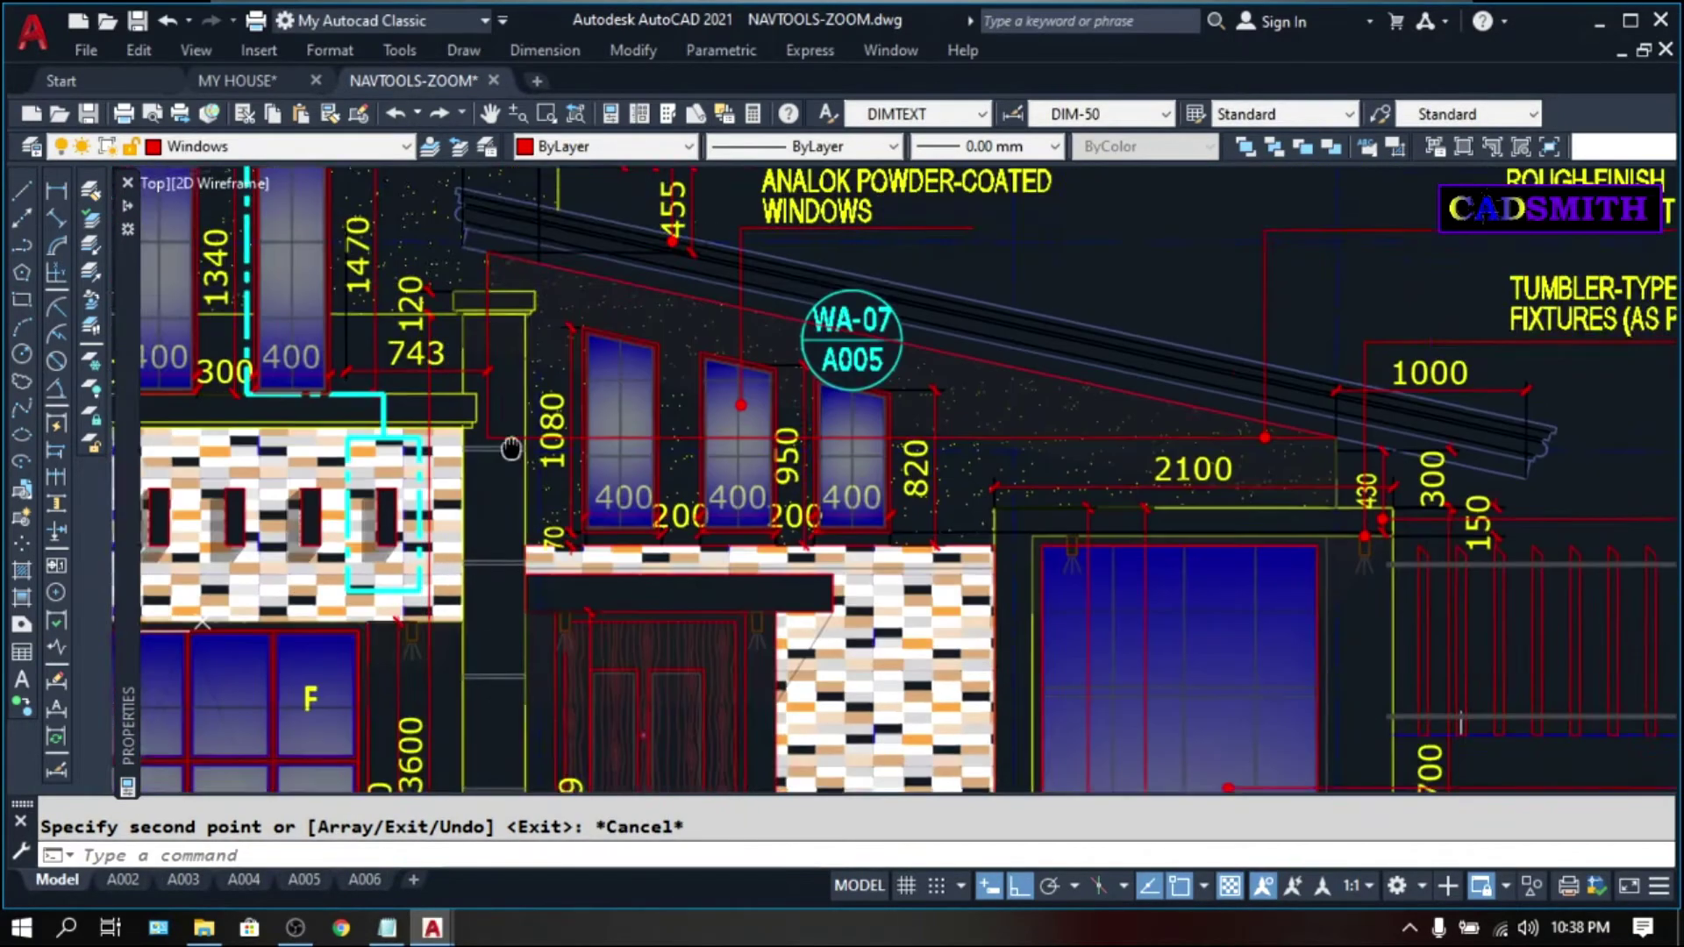
scroll(511, 449, "down", 5)
Copy the plant at the door base to two spots along the right building
type("co")
key("Return")
scroll(518, 491, "up", 4)
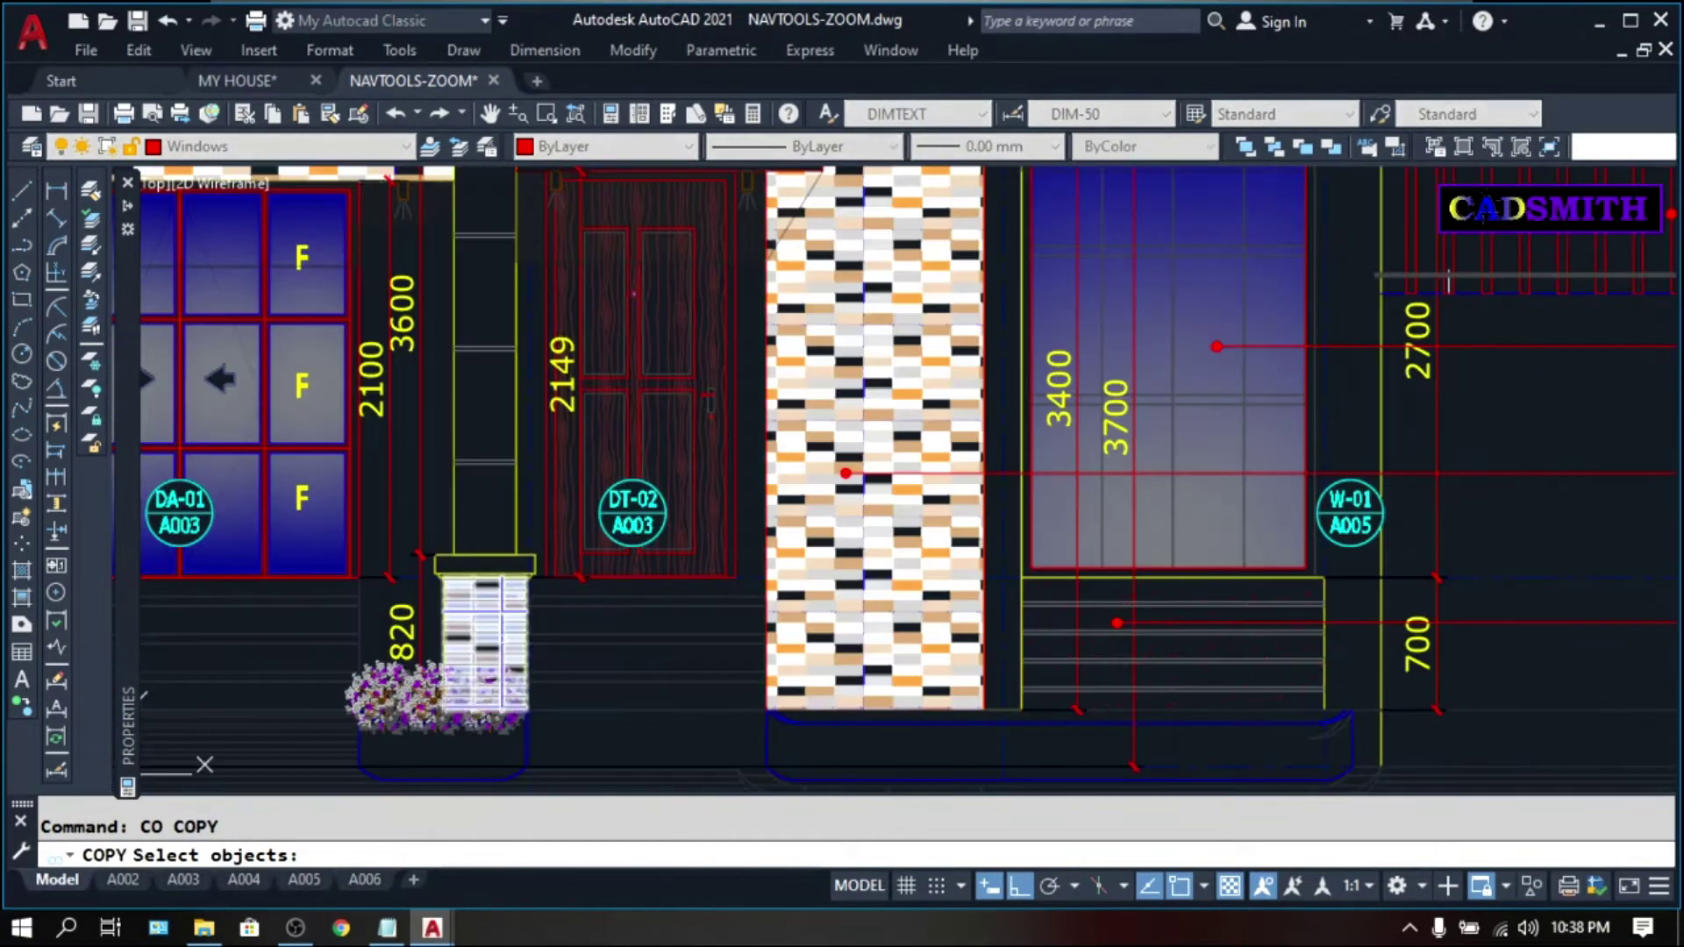
middle_click_drag(439, 698, 443, 452)
left_click(442, 451)
key("Return")
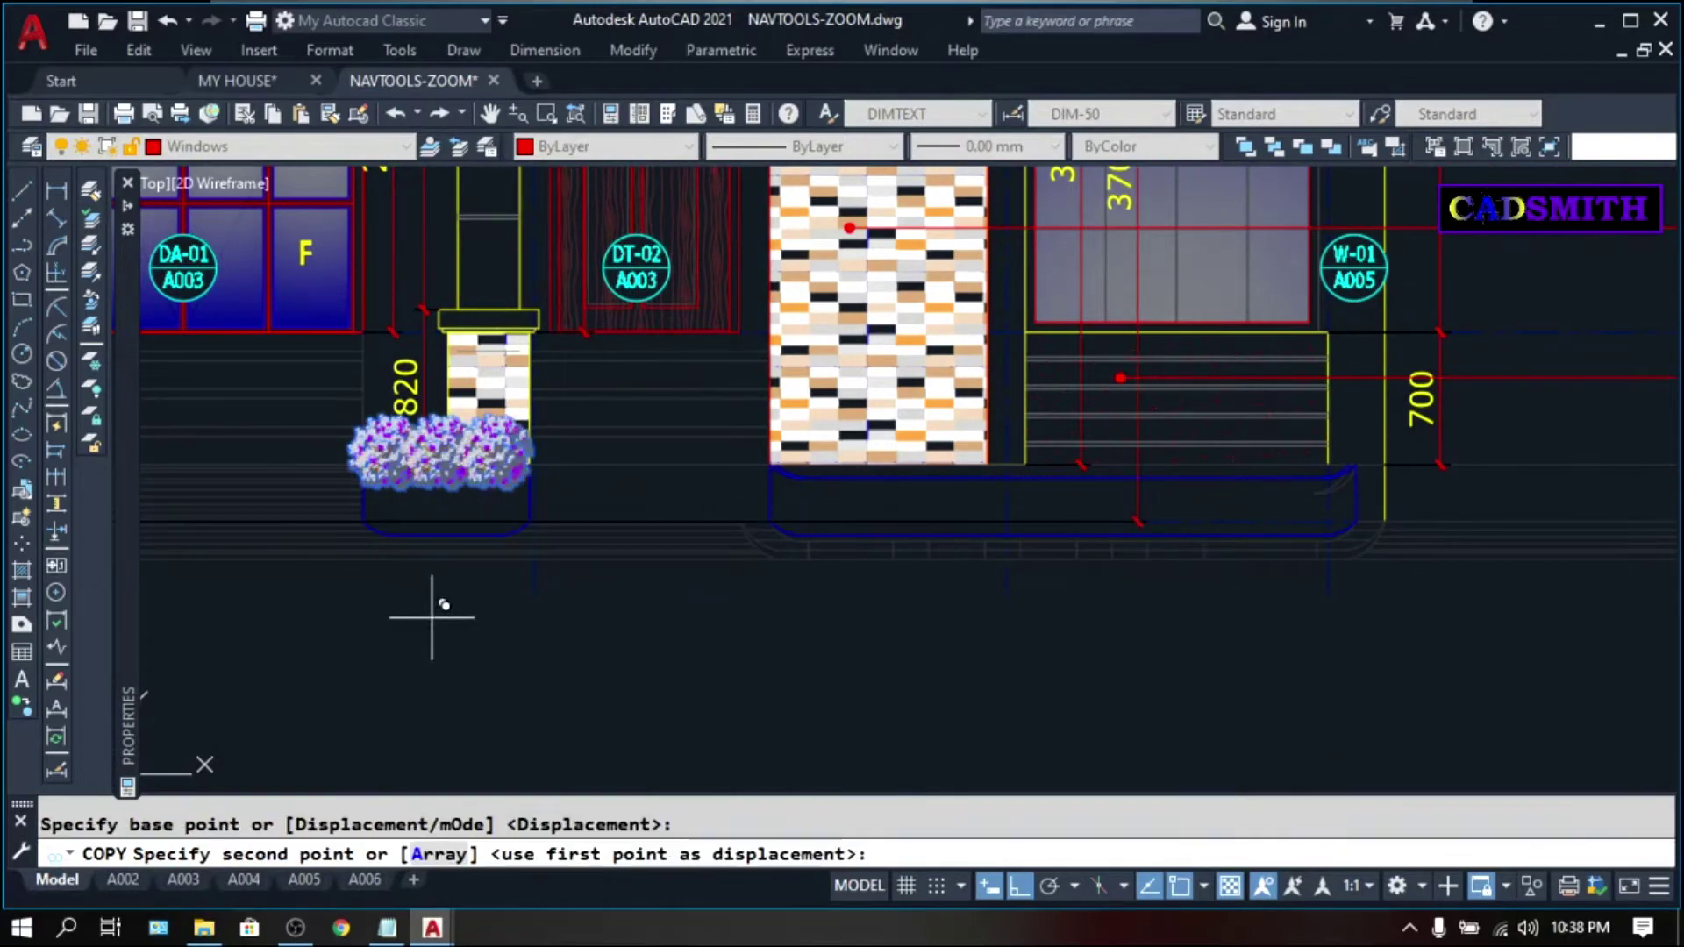
left_click(835, 719)
left_click(1039, 728)
left_click(1233, 730)
scroll(1087, 730, "down", 4)
middle_click_drag(1079, 733, 1136, 780)
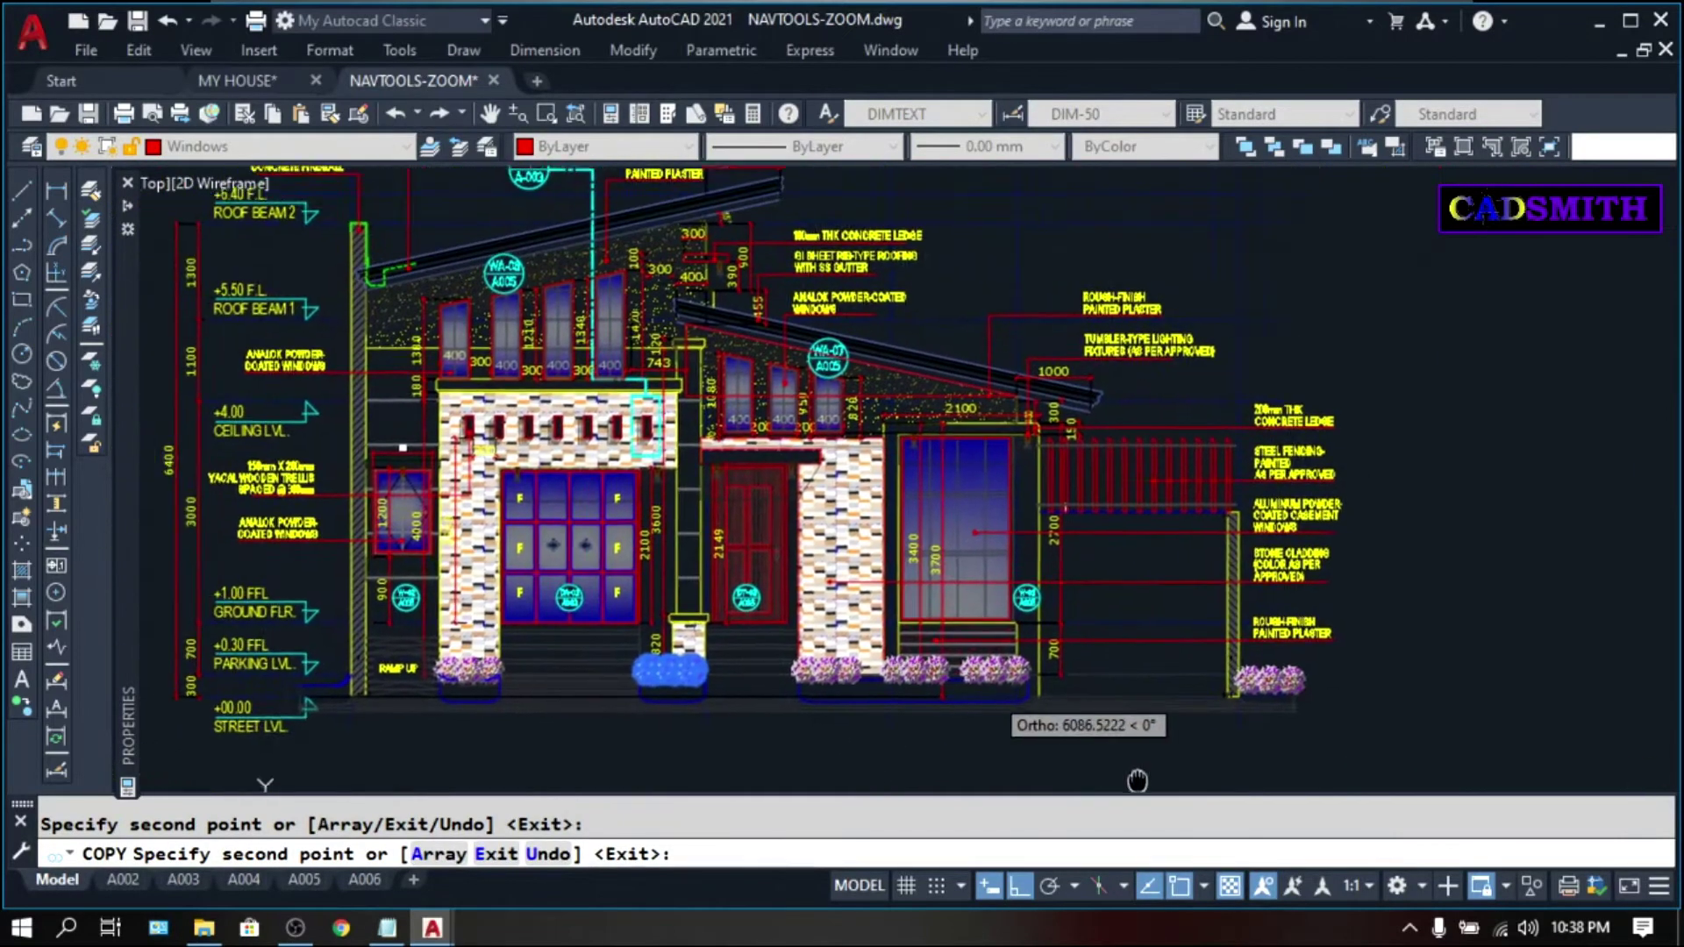
key("Escape")
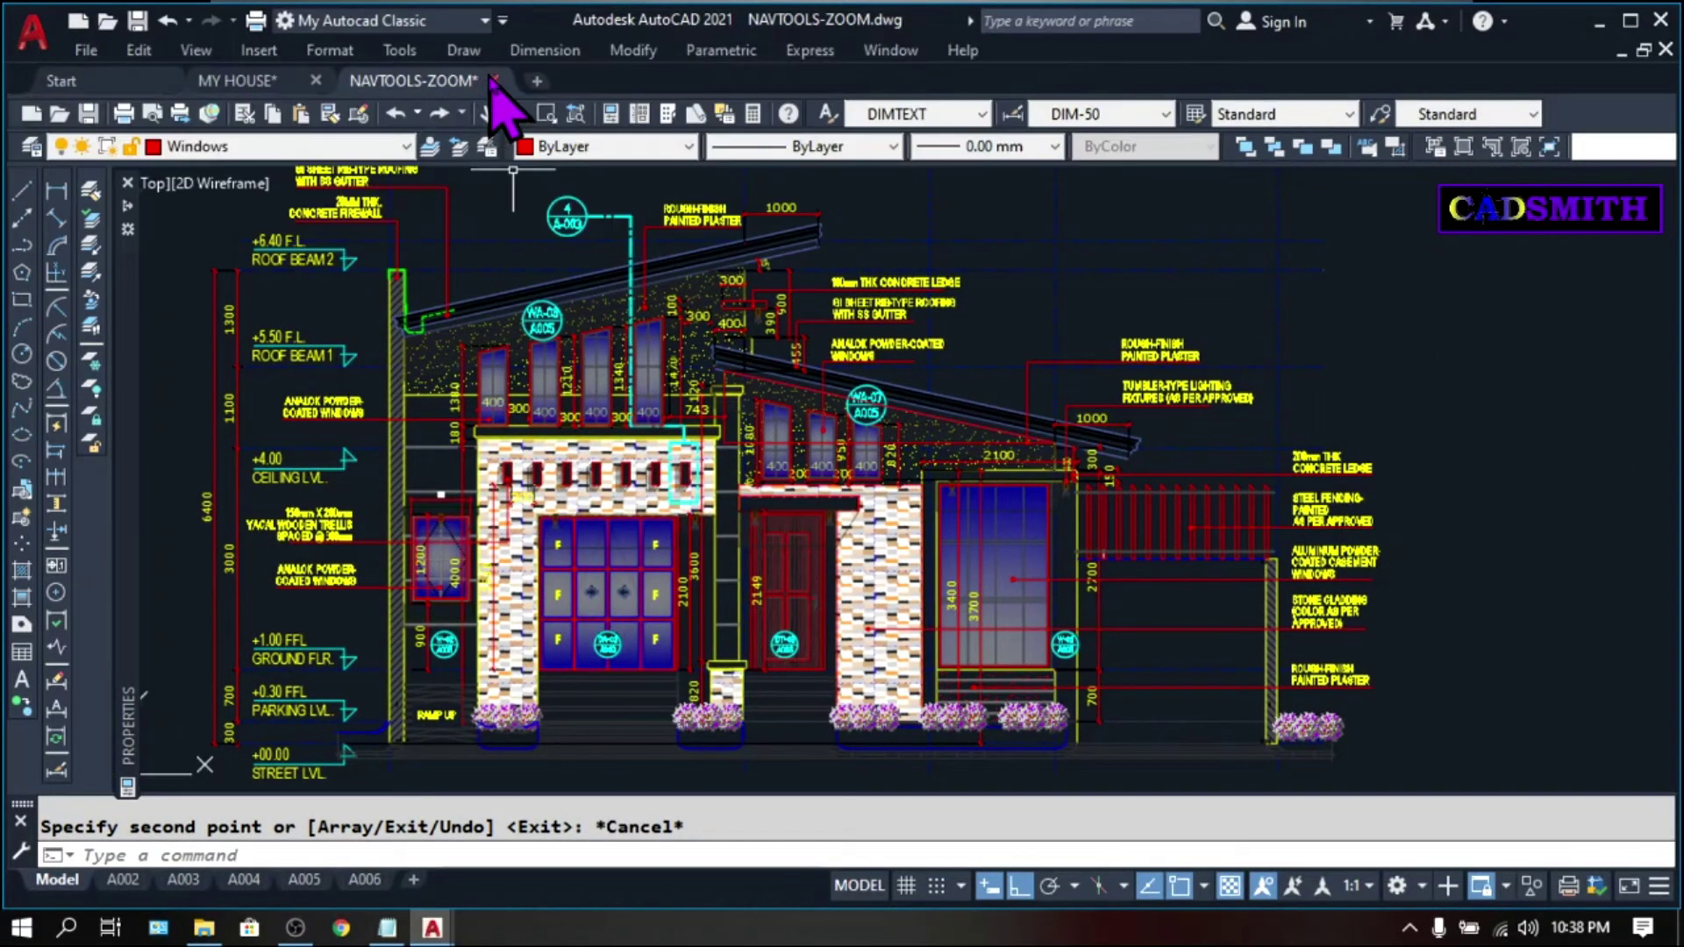
Save and close NAVTOOLS-ZOOM, then run Xref Compare in MY HOUSE and pan across the marked elevation
left_click(494, 81)
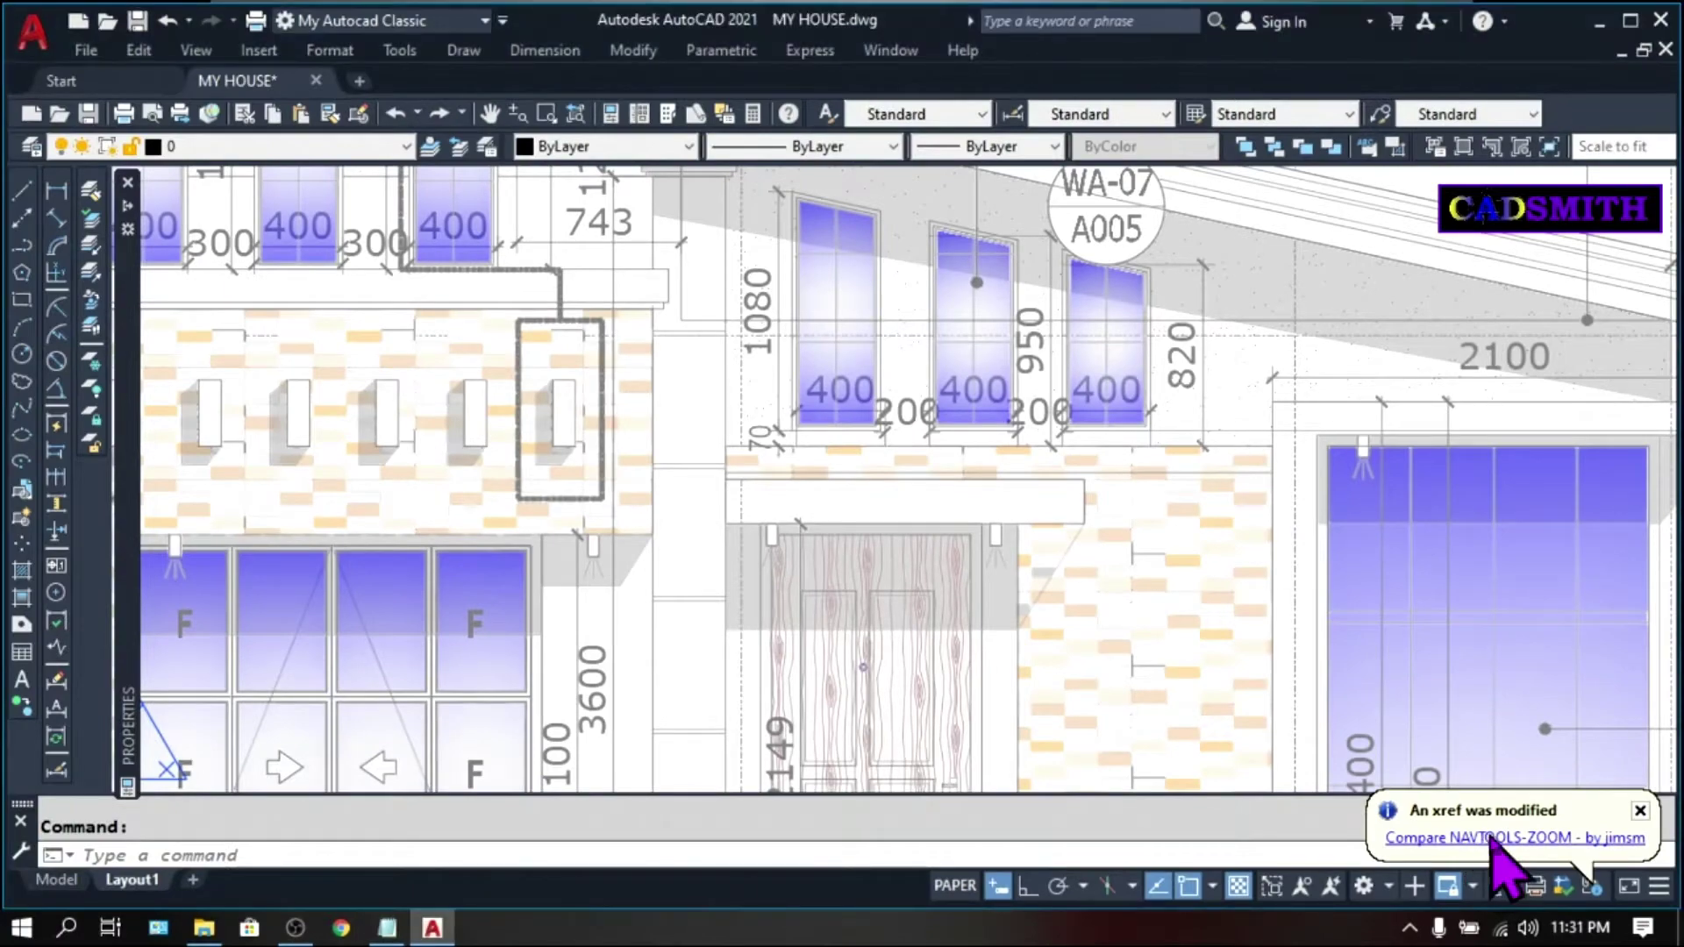
left_click(1492, 840)
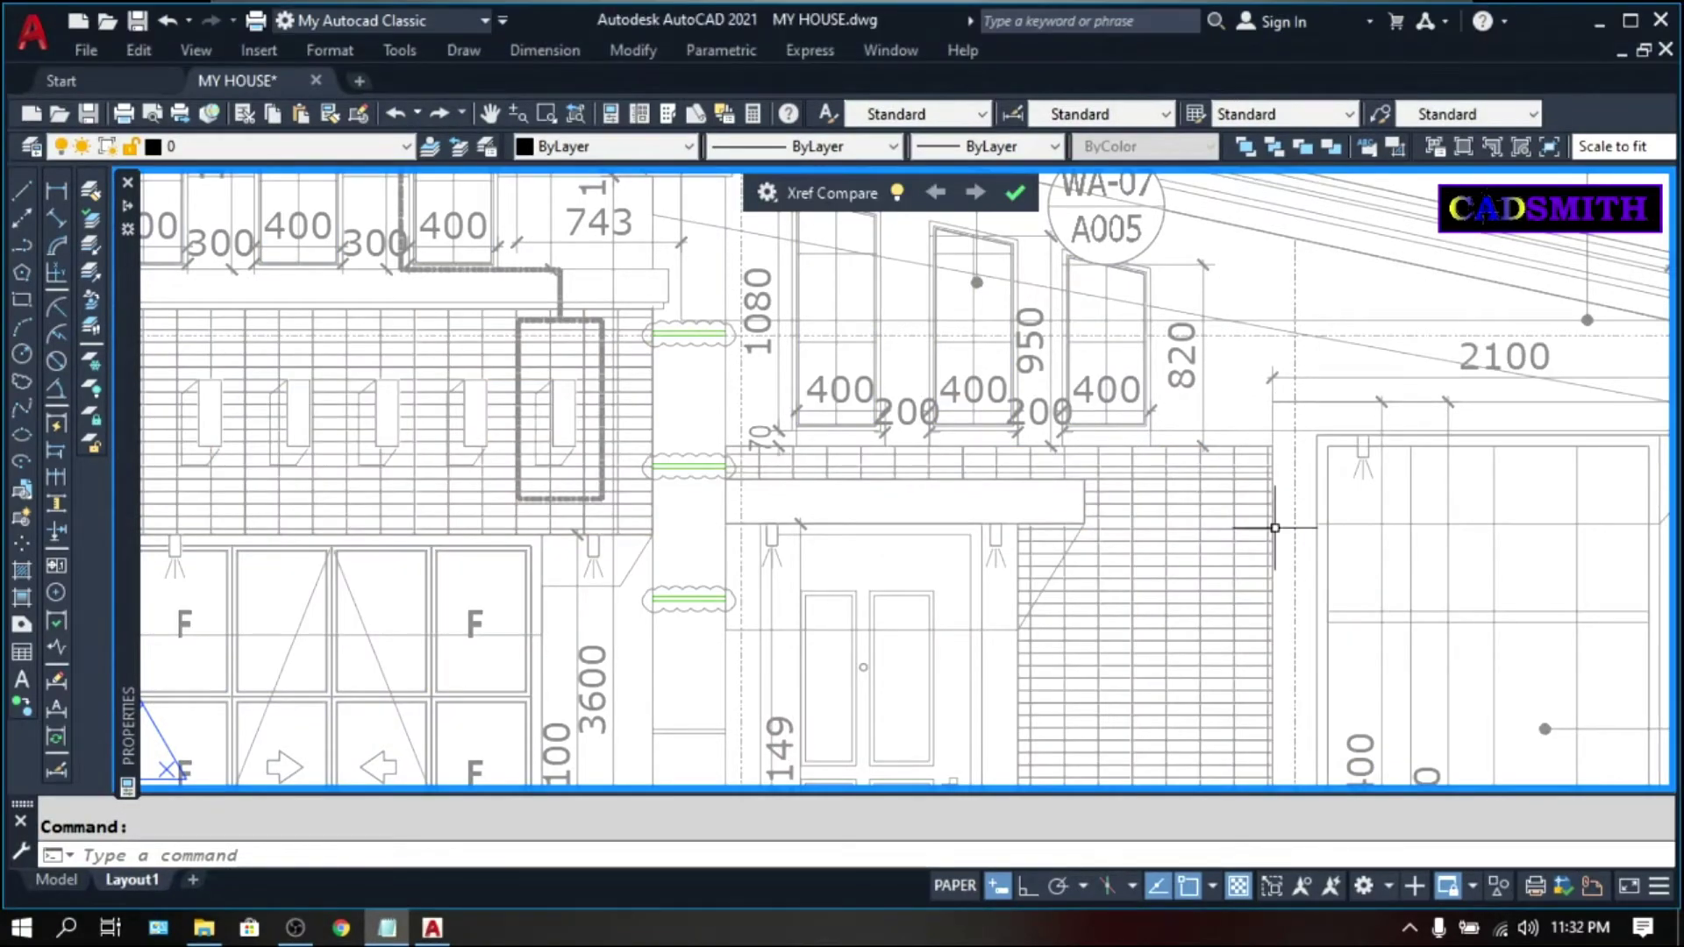
scroll(1340, 553, "down", 4)
mouse_move(1271, 534)
middle_mouse_down()
mouse_move(1041, 441)
mouse_move(728, 462)
middle_mouse_up()
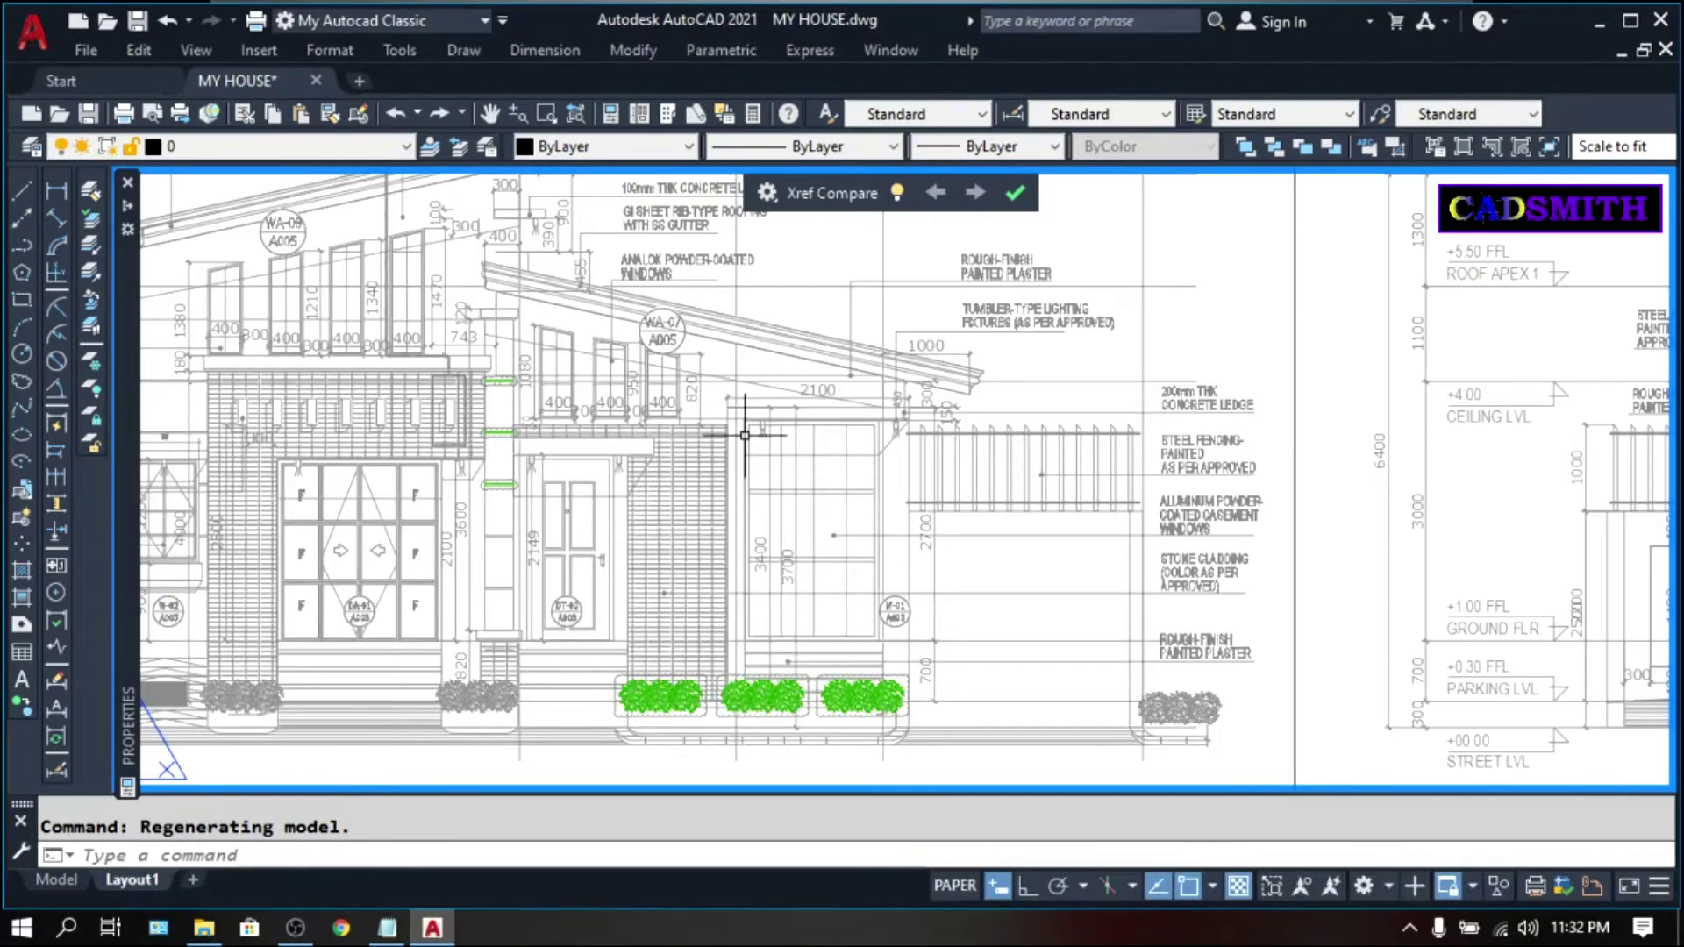
scroll(483, 399, "up", 6)
scroll(562, 316, "up", 2)
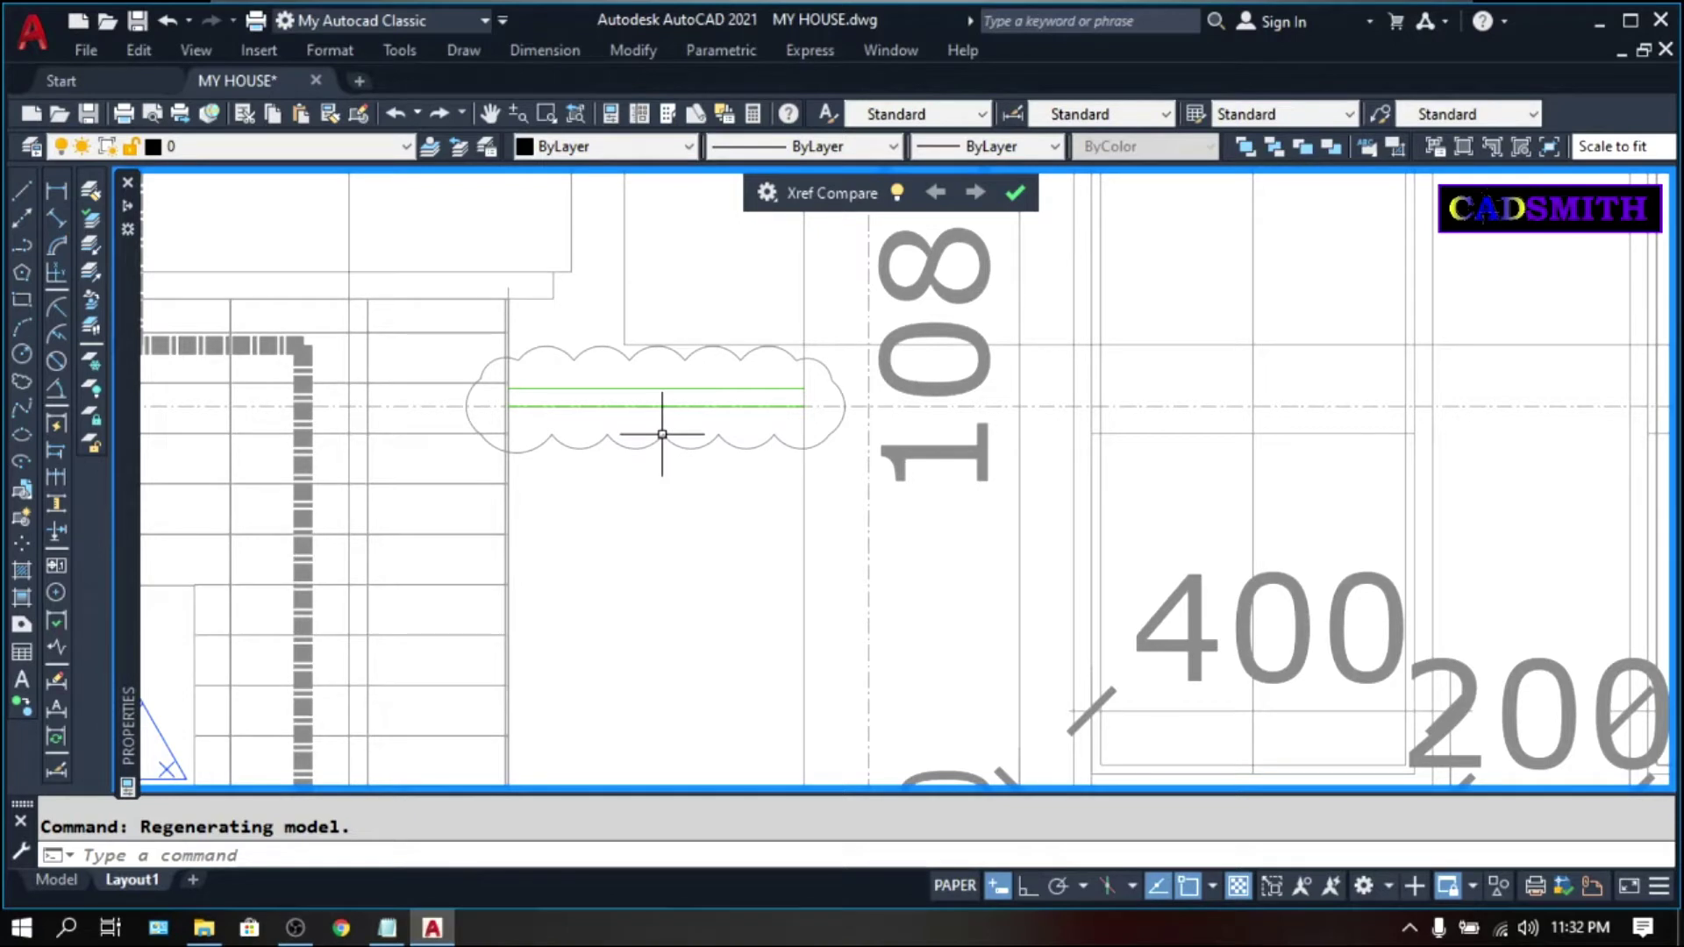
Set the Xref Compare revision cloud shape to Rectangular
left_click(767, 194)
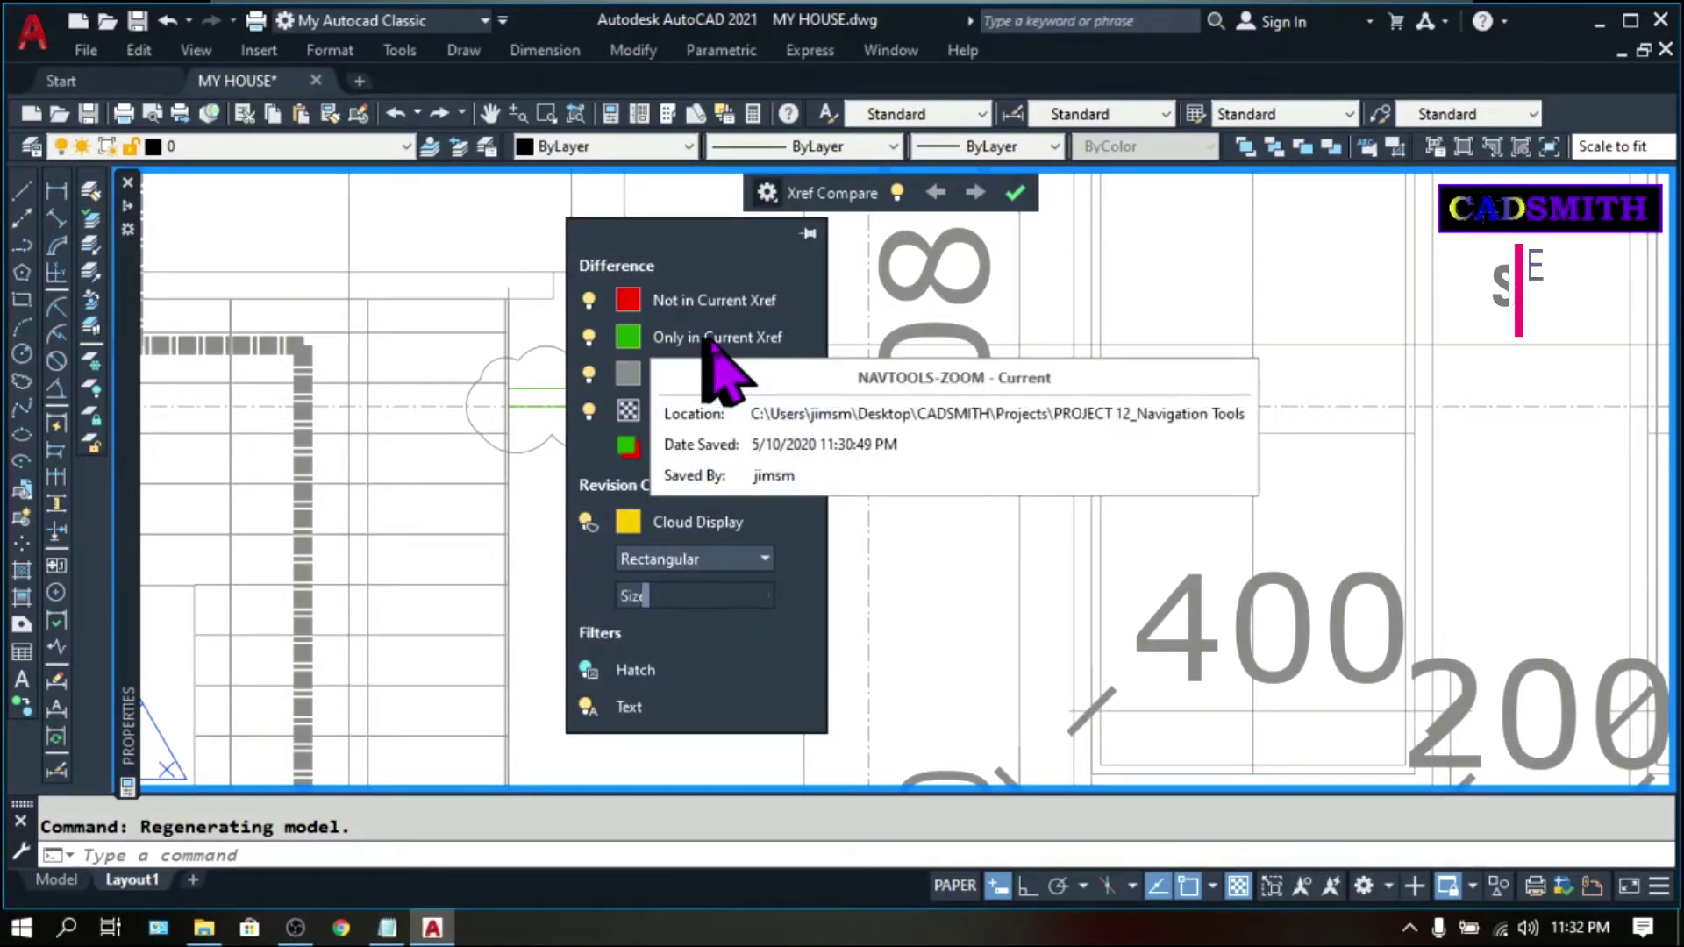
left_click(974, 192)
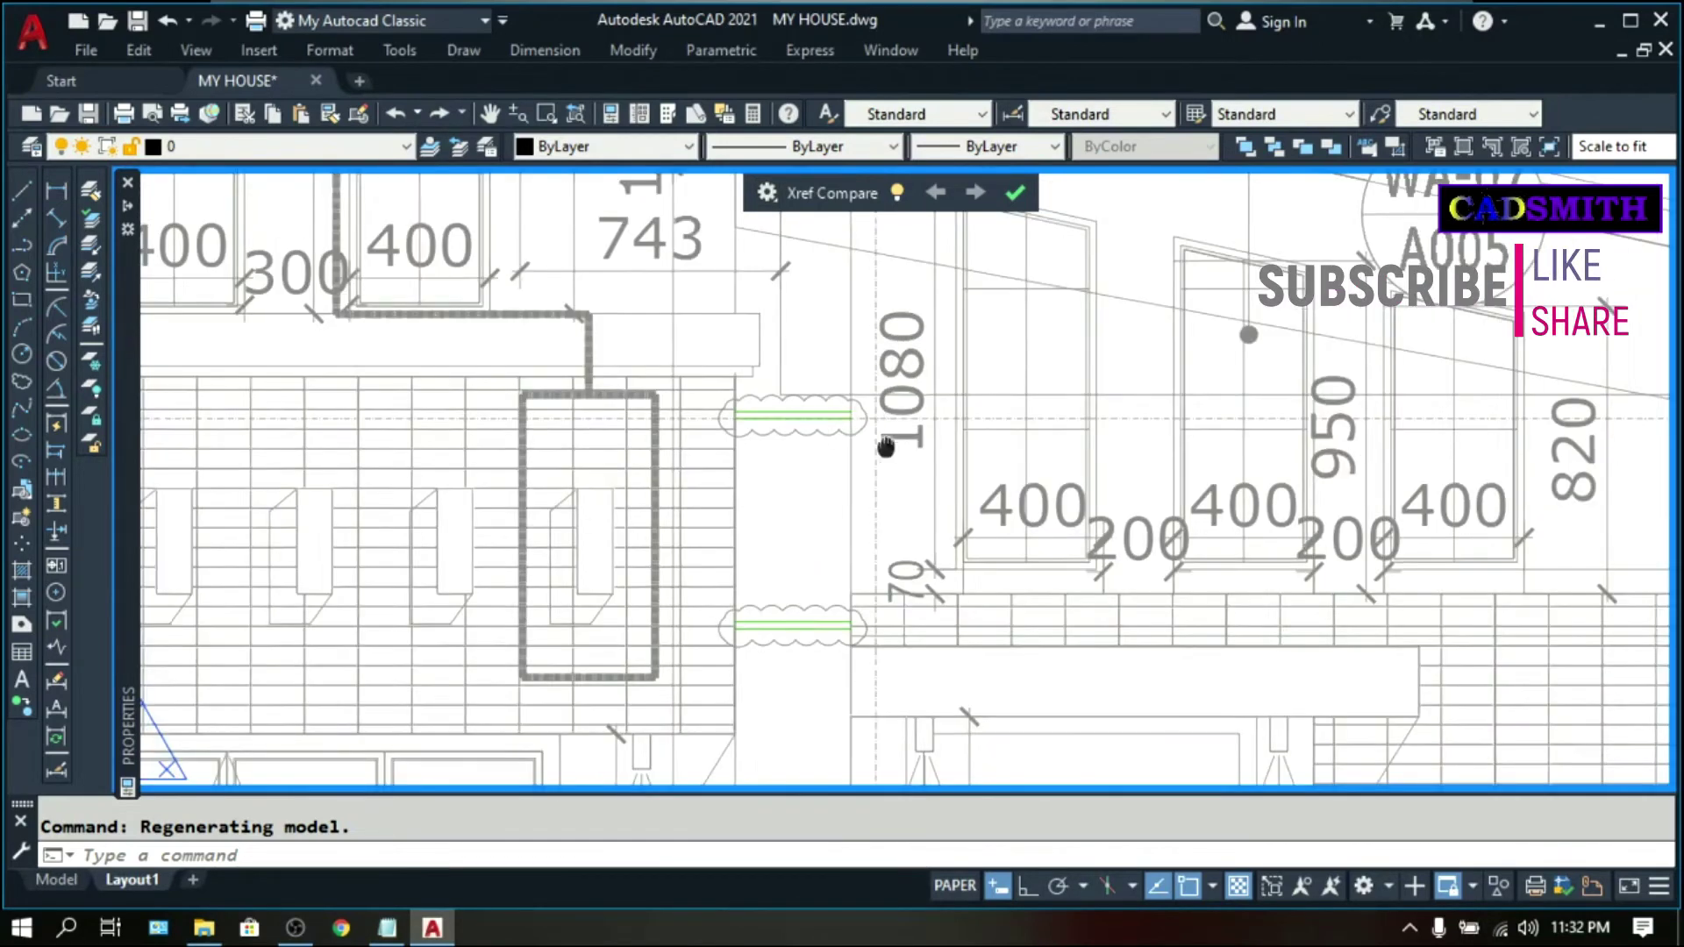
left_click(767, 193)
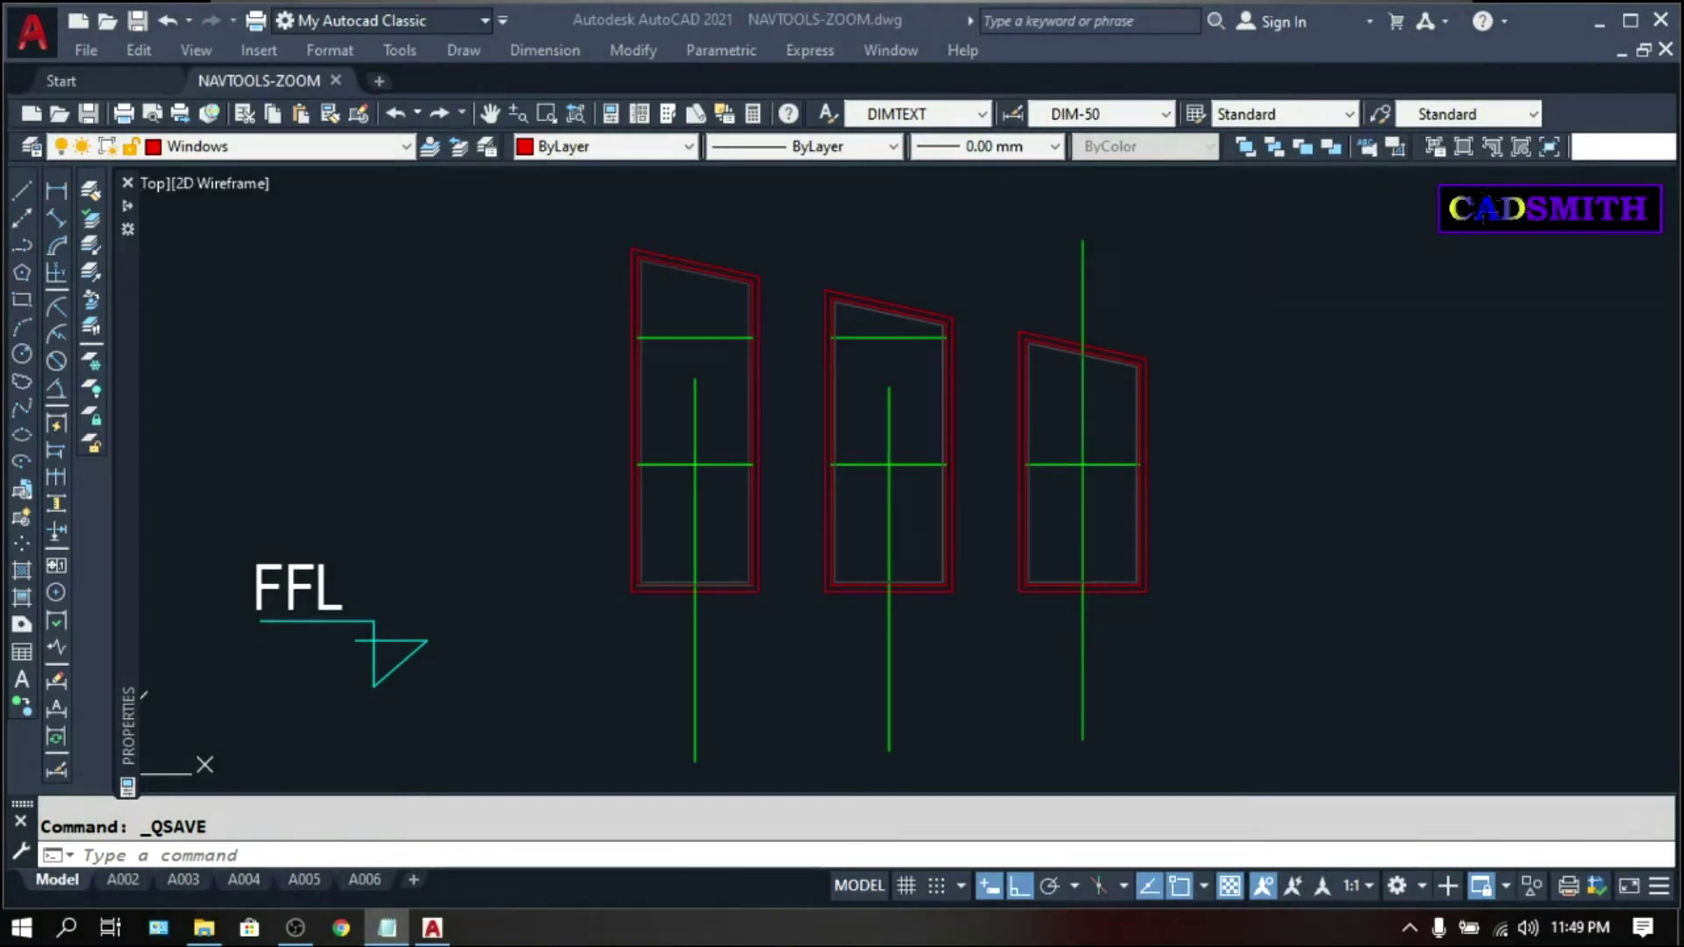
Trim the mullions hanging below all three window frames using fences
type("tr")
key("Return")
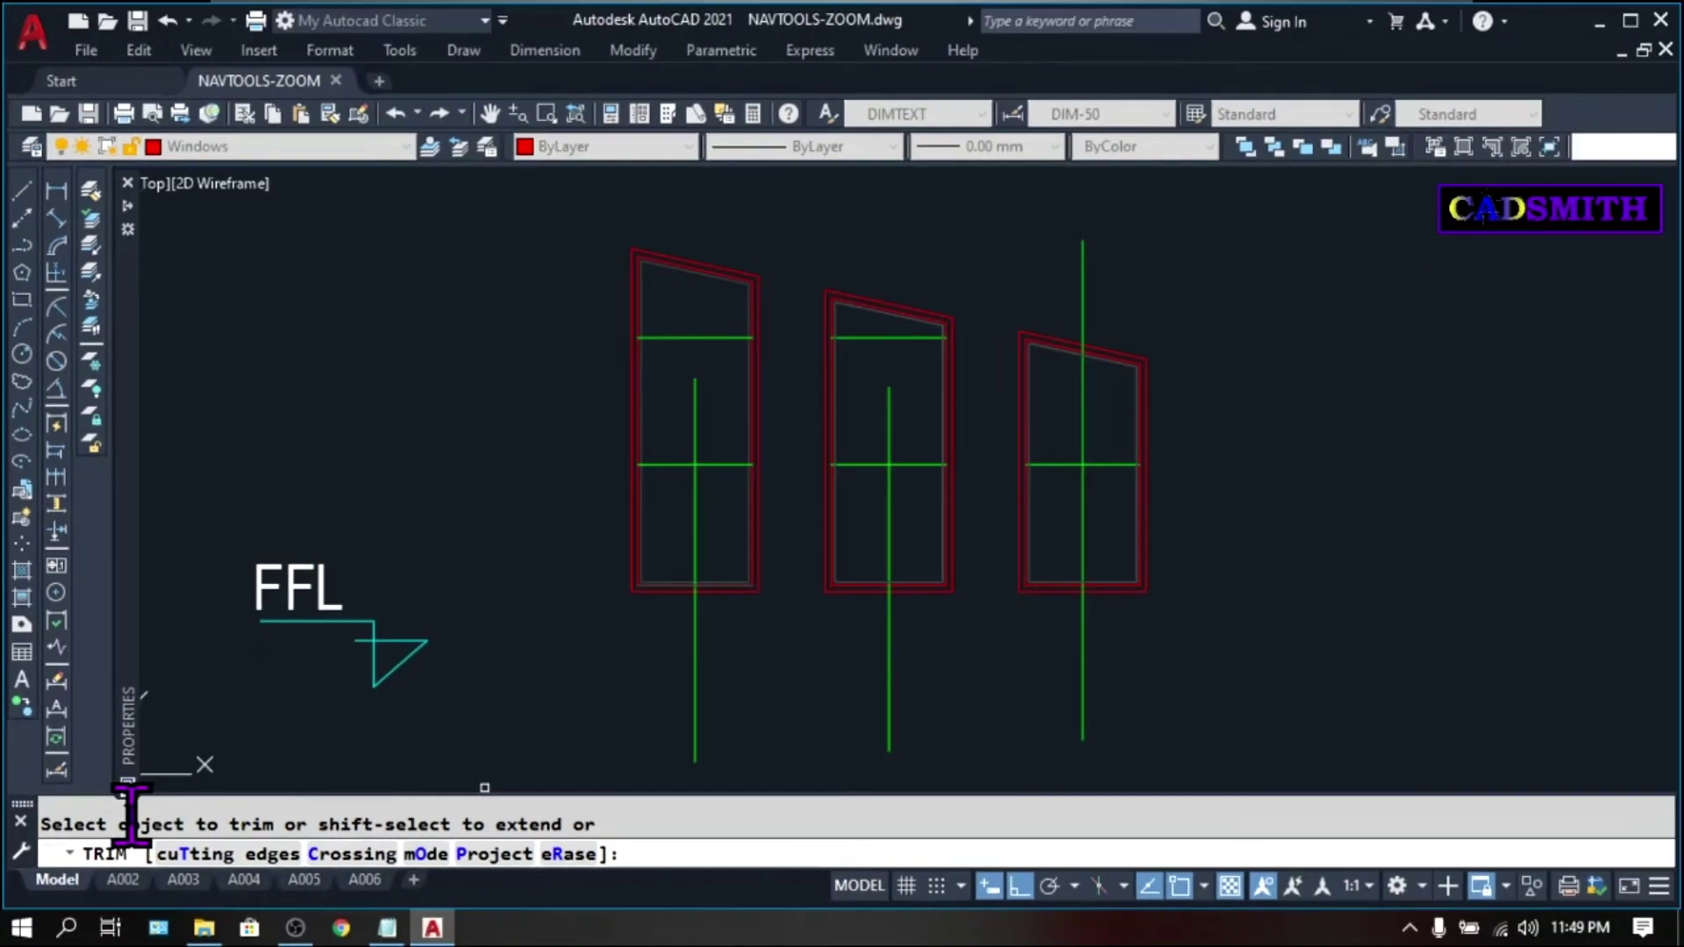
mouse_move(624, 571)
left_mouse_down()
mouse_move(737, 631)
mouse_move(646, 653)
left_mouse_up()
left_click_drag(1082, 651, 795, 711)
key("Return")
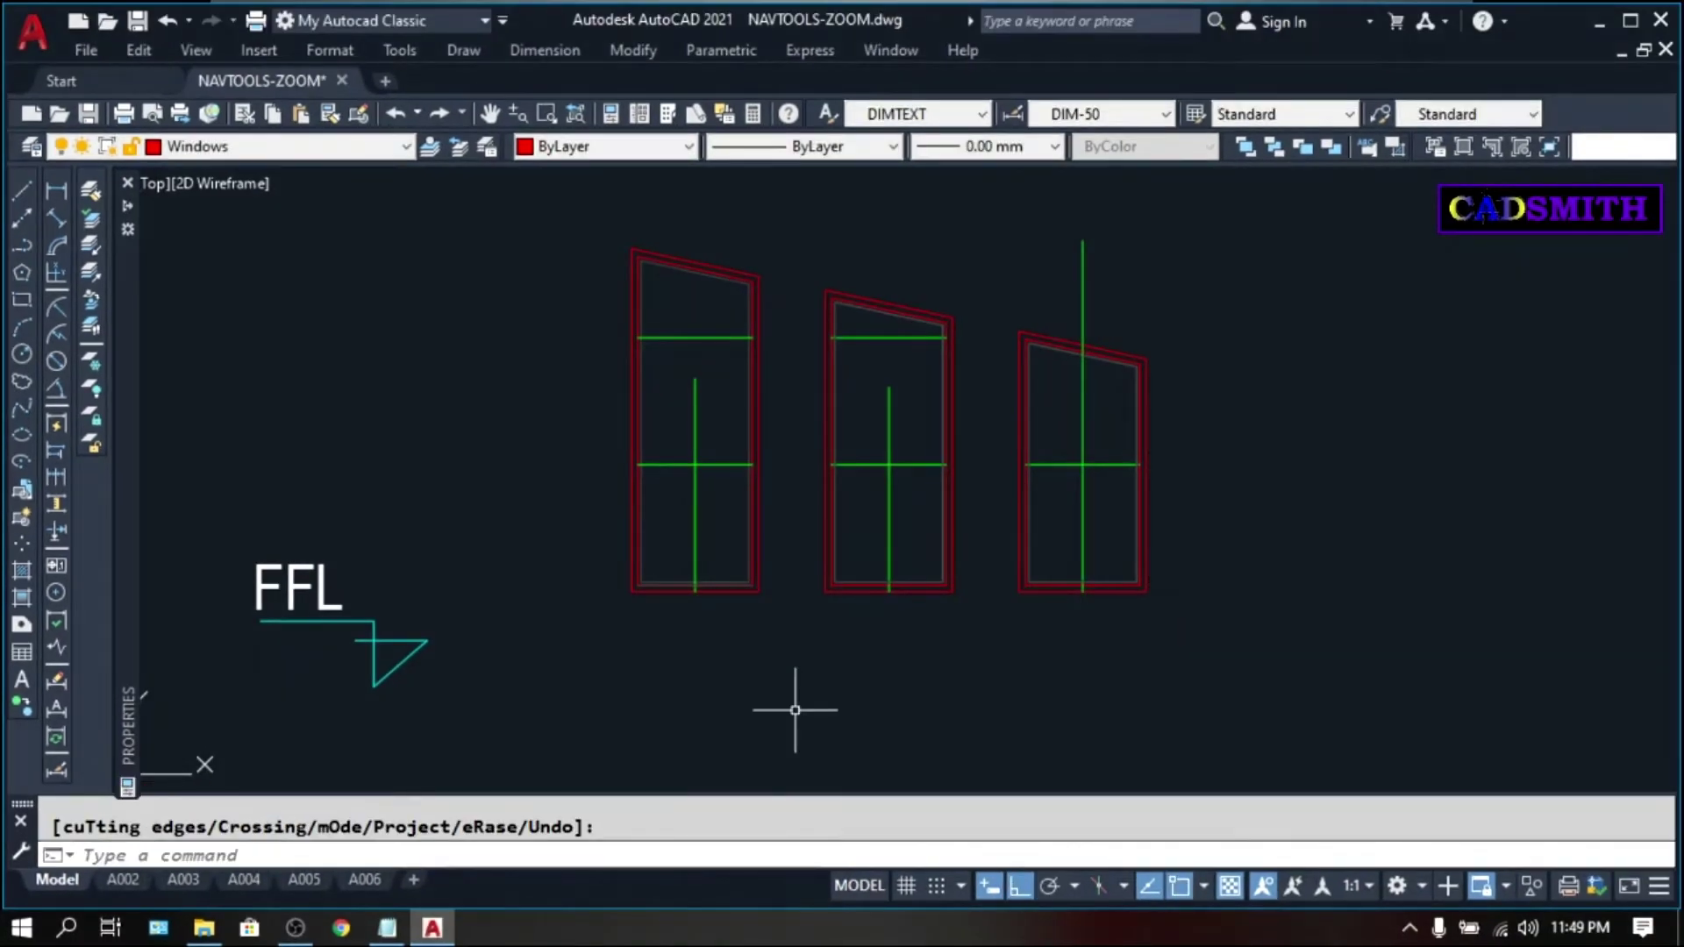
Extend the first and second windows' mullions up to their top frames
type("ex")
key("Return")
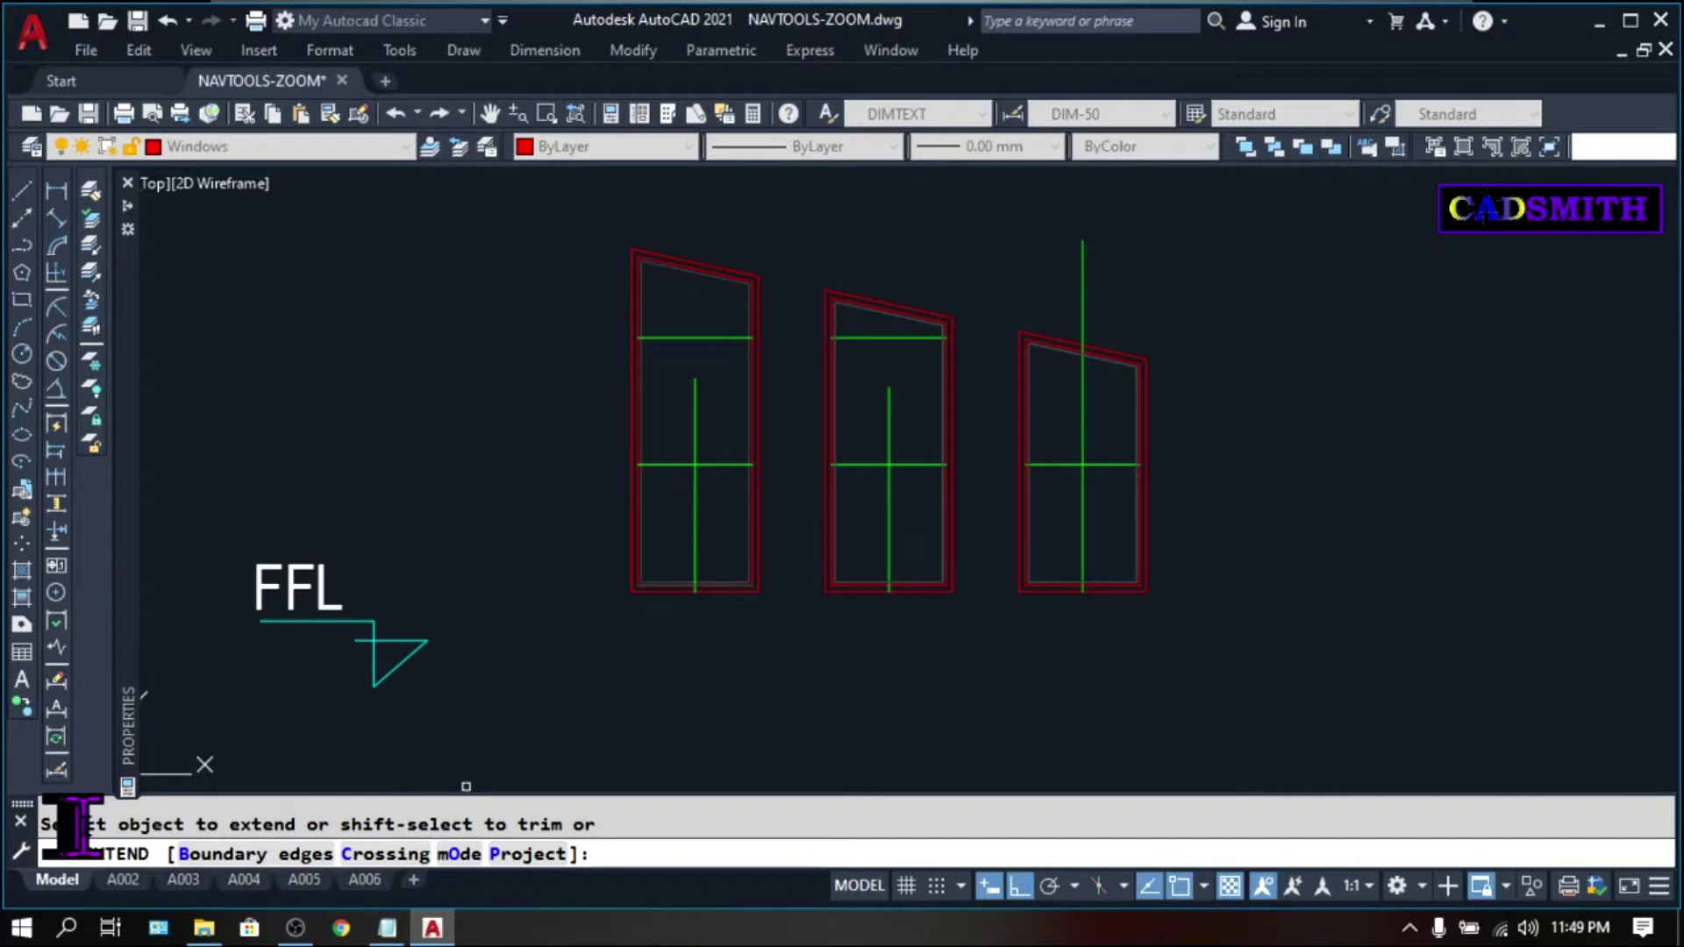
left_click(700, 389)
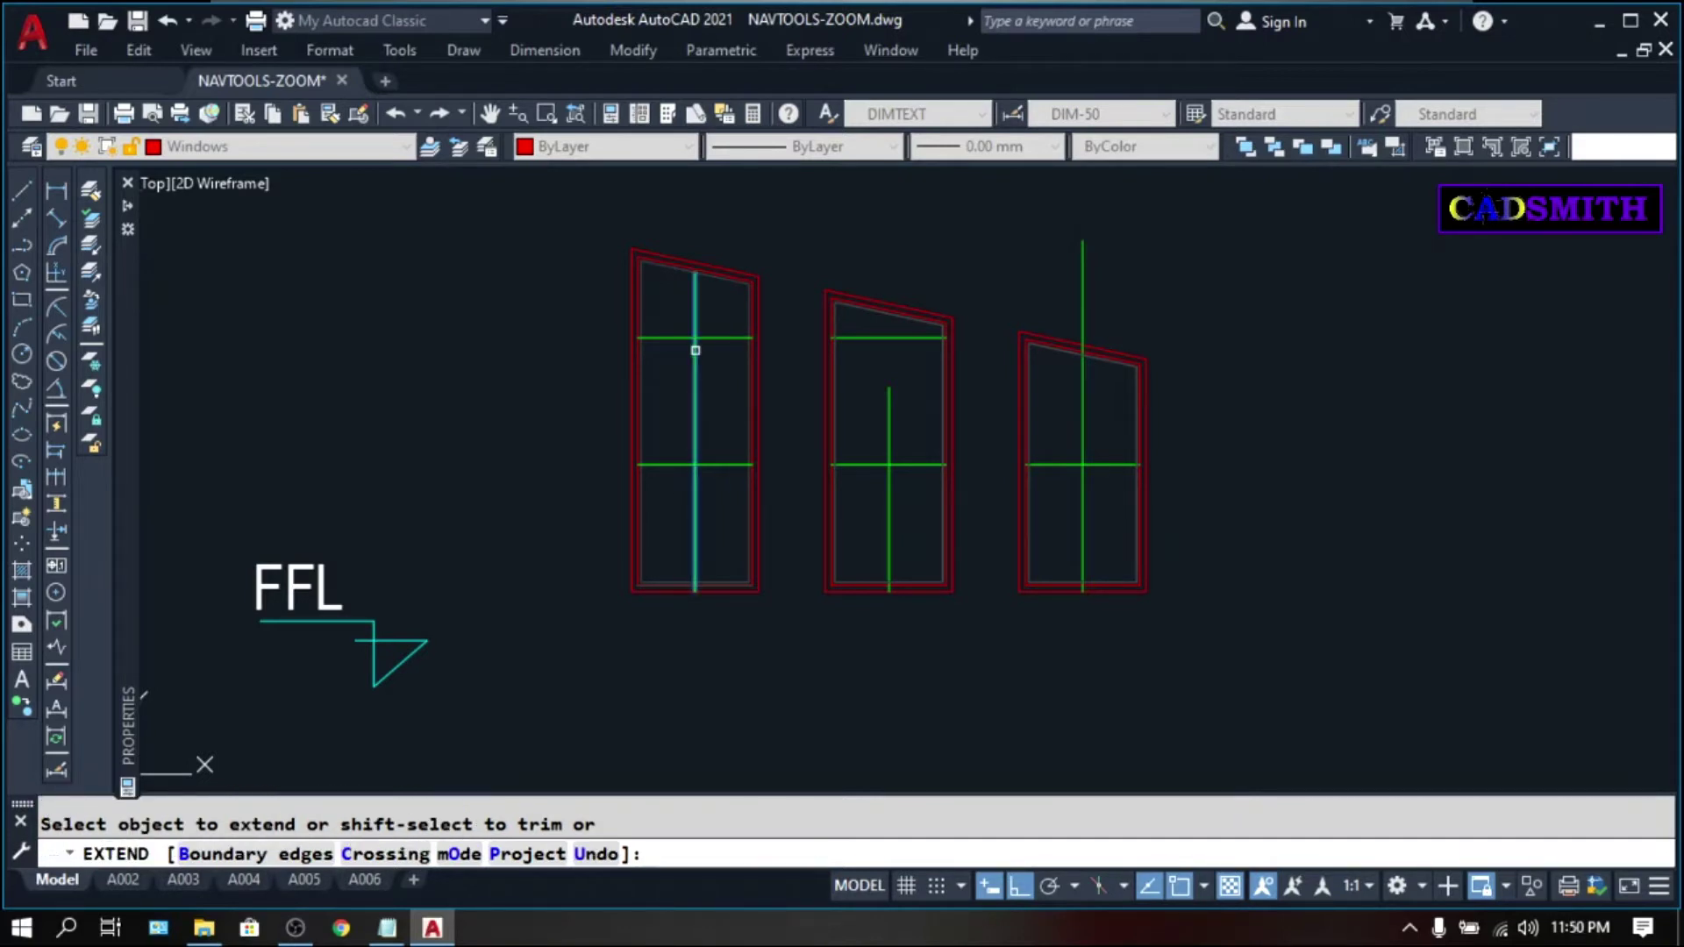
left_click(892, 399)
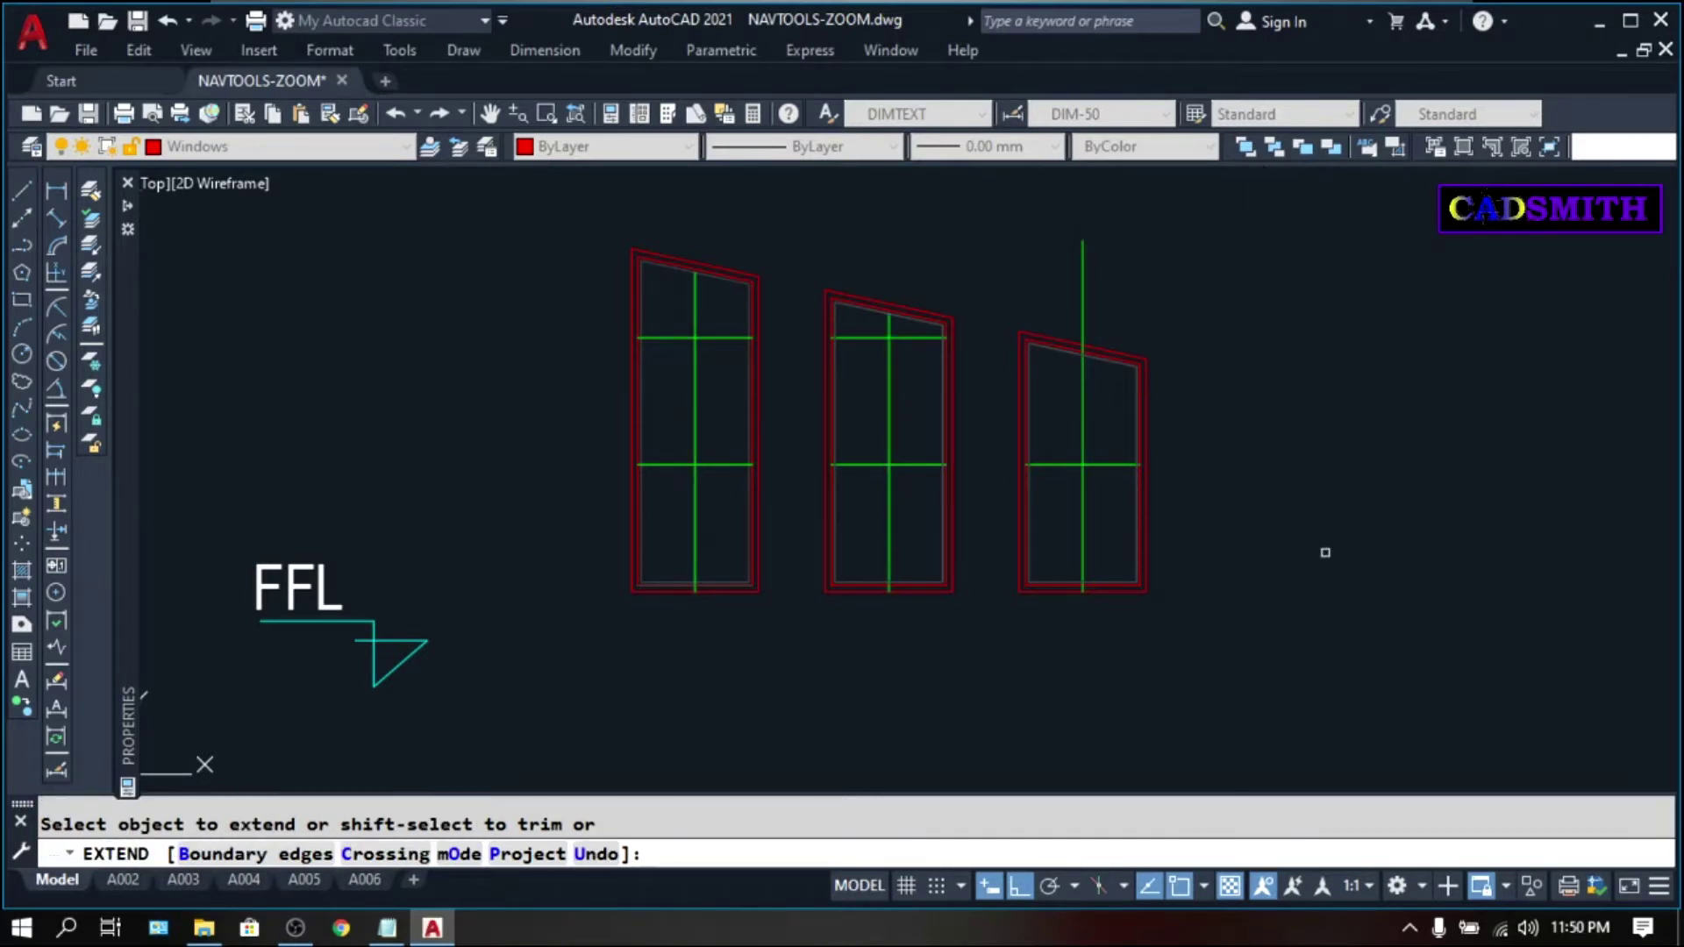
key("Return")
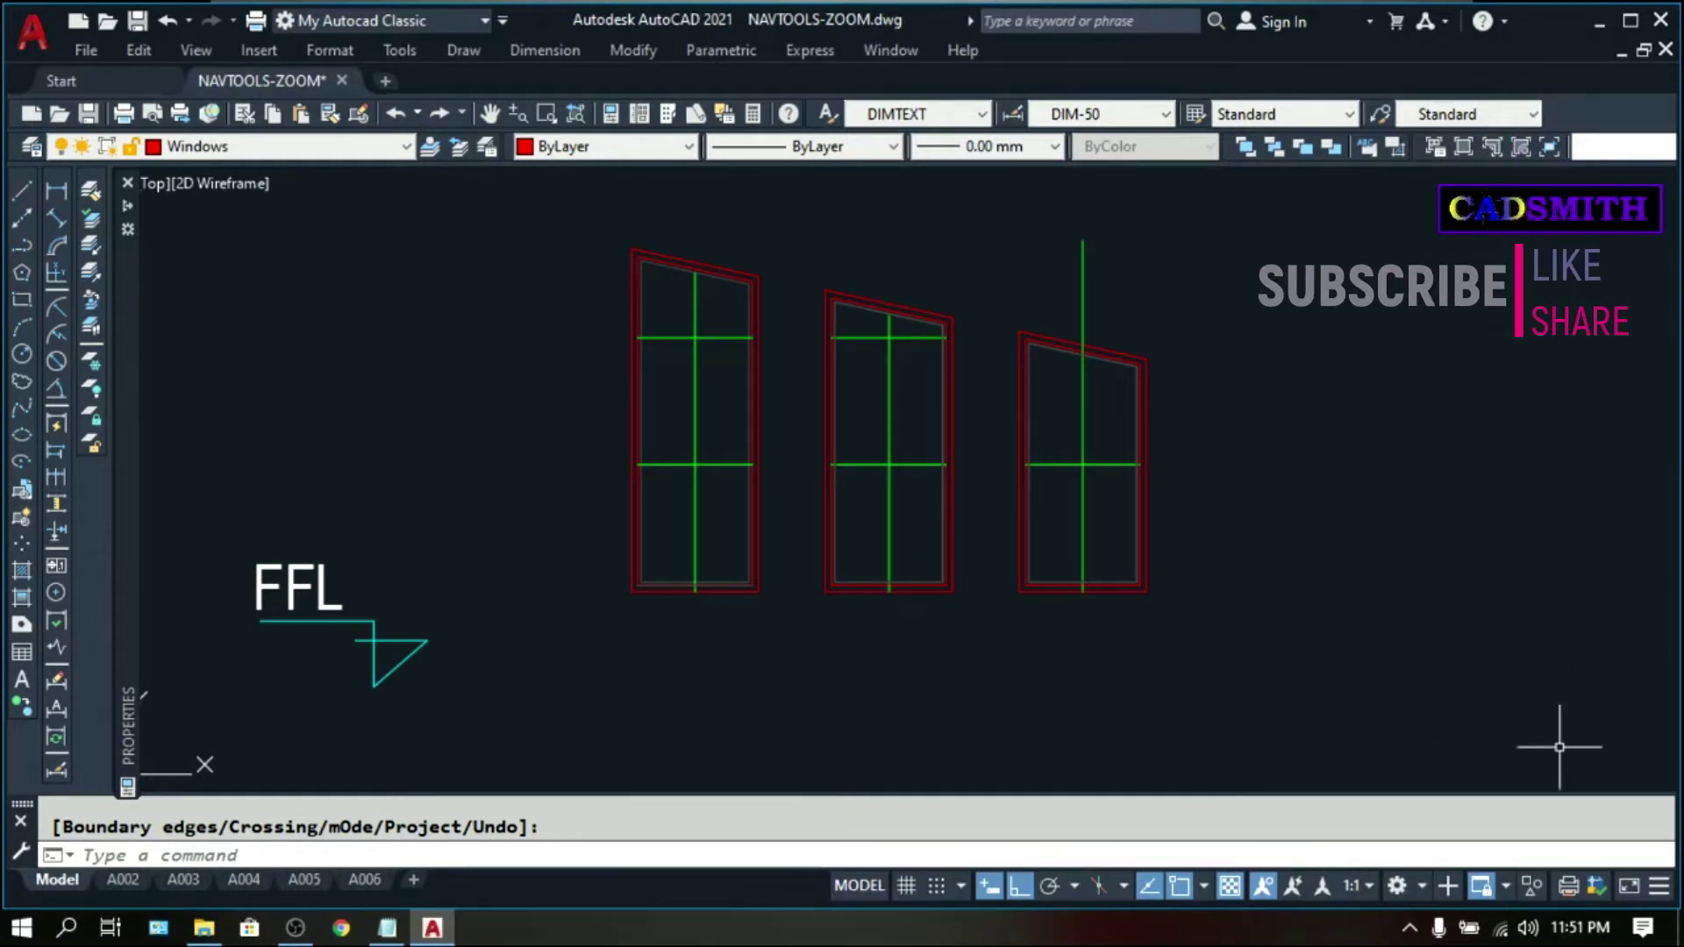
left_click(1202, 697)
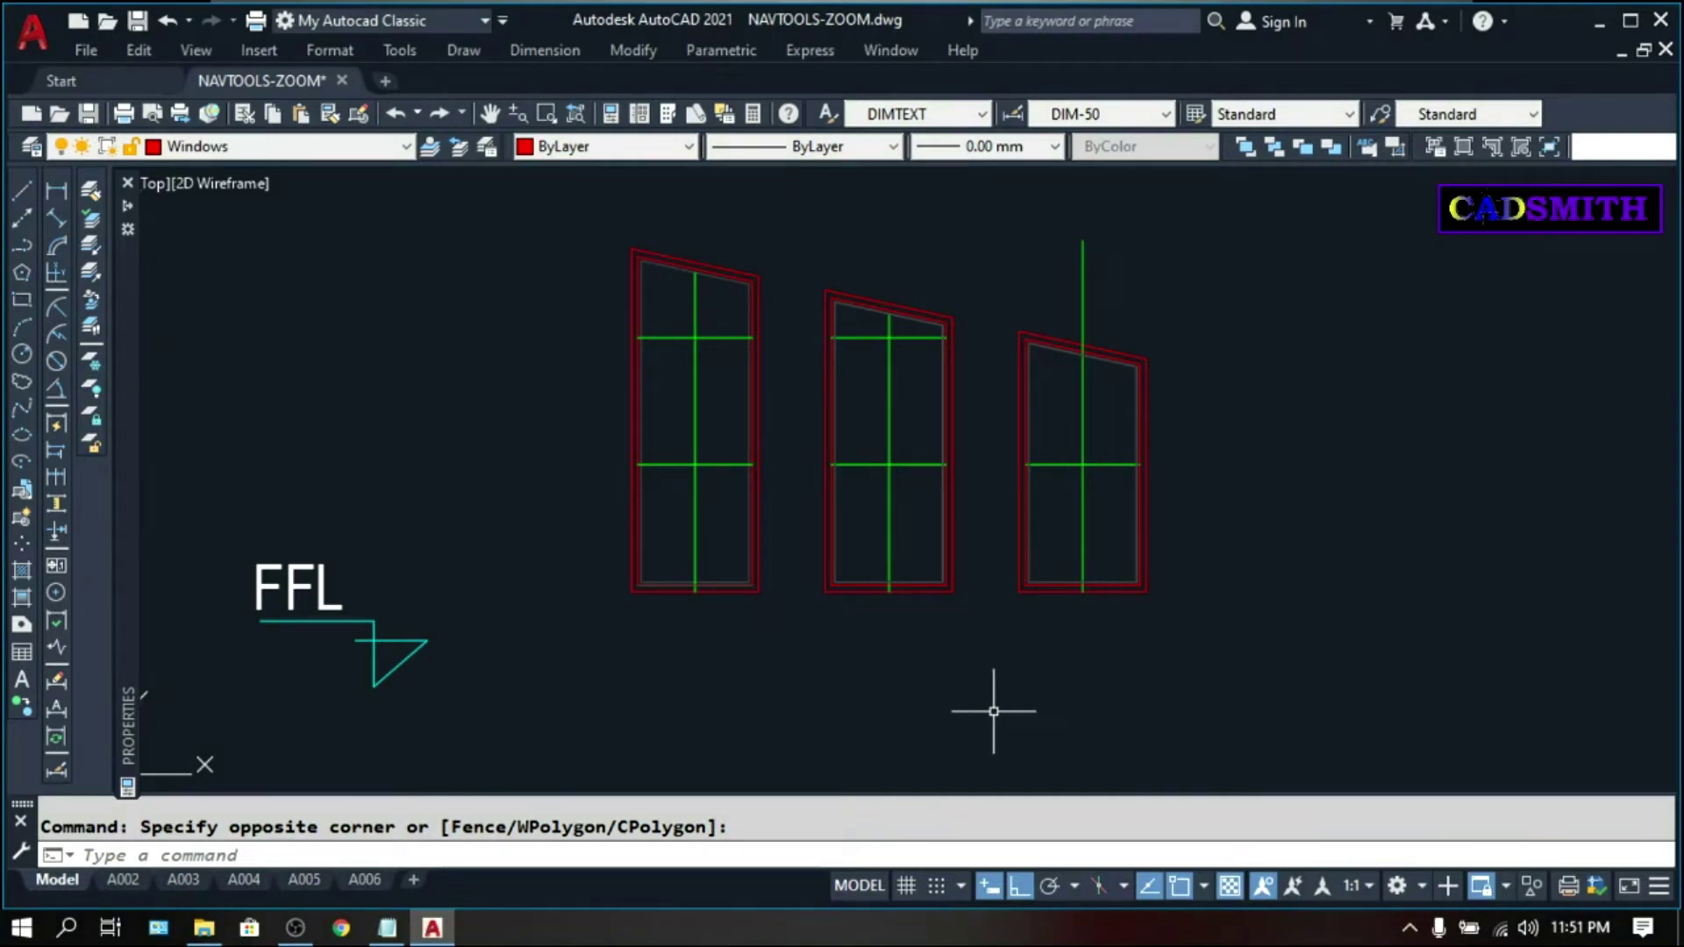
Set the TRIMEXTENDMODE system variable to 0 via the TR autocomplete list
type("TR")
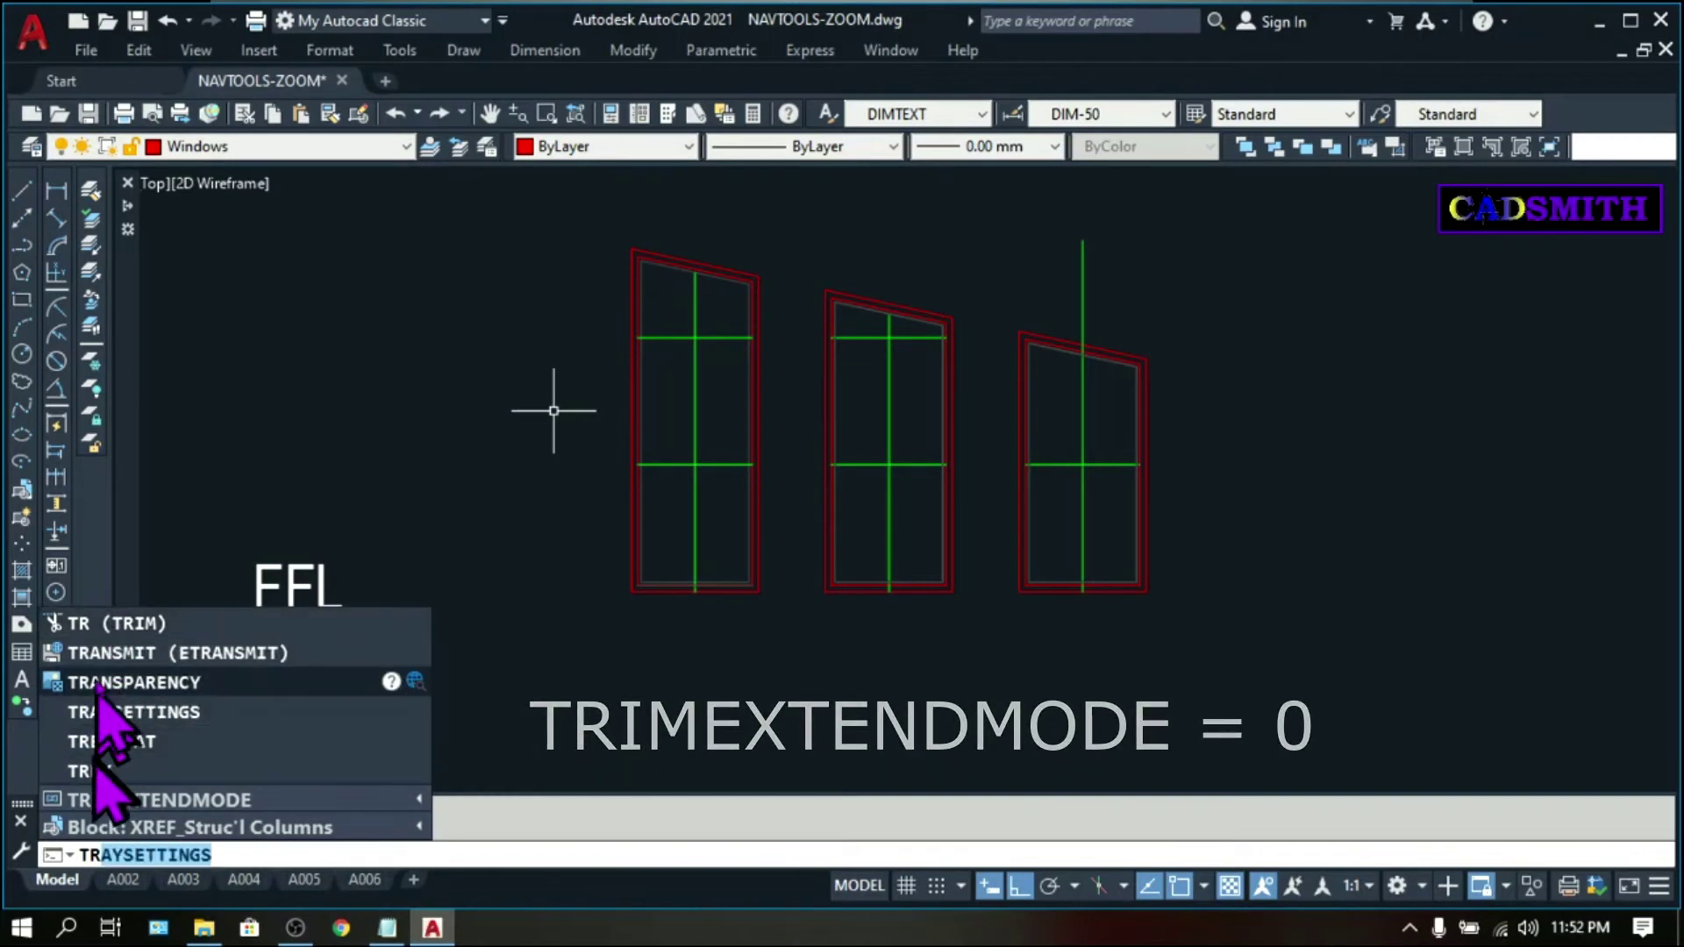
left_click(188, 800)
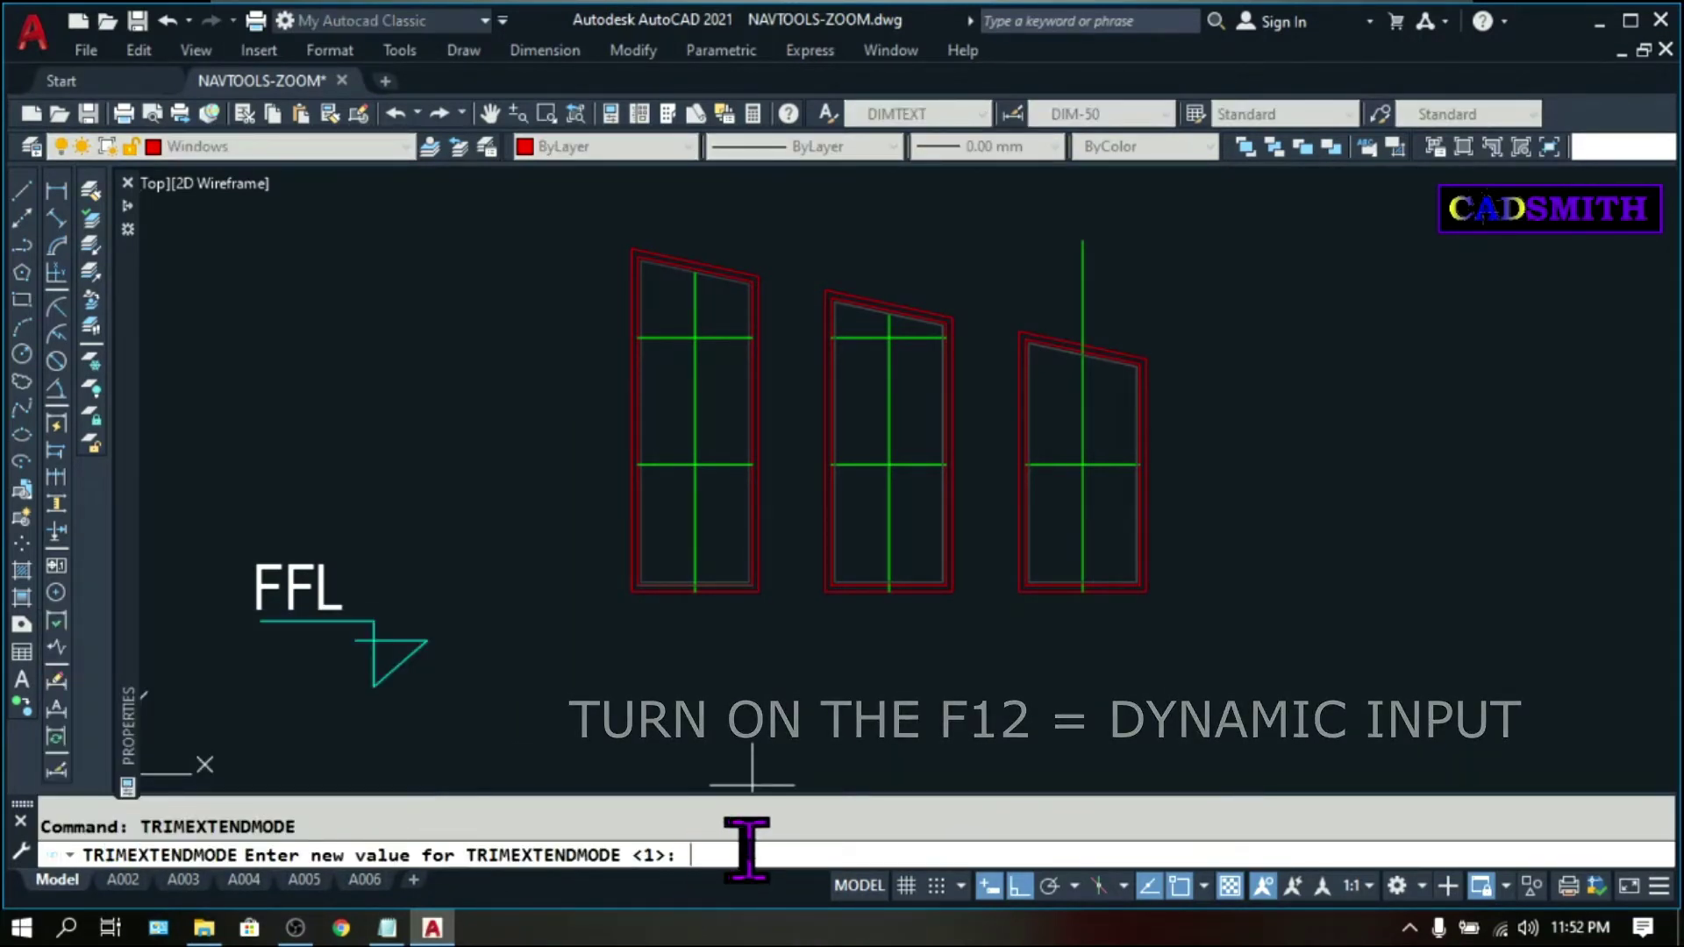
type("0")
key("Return")
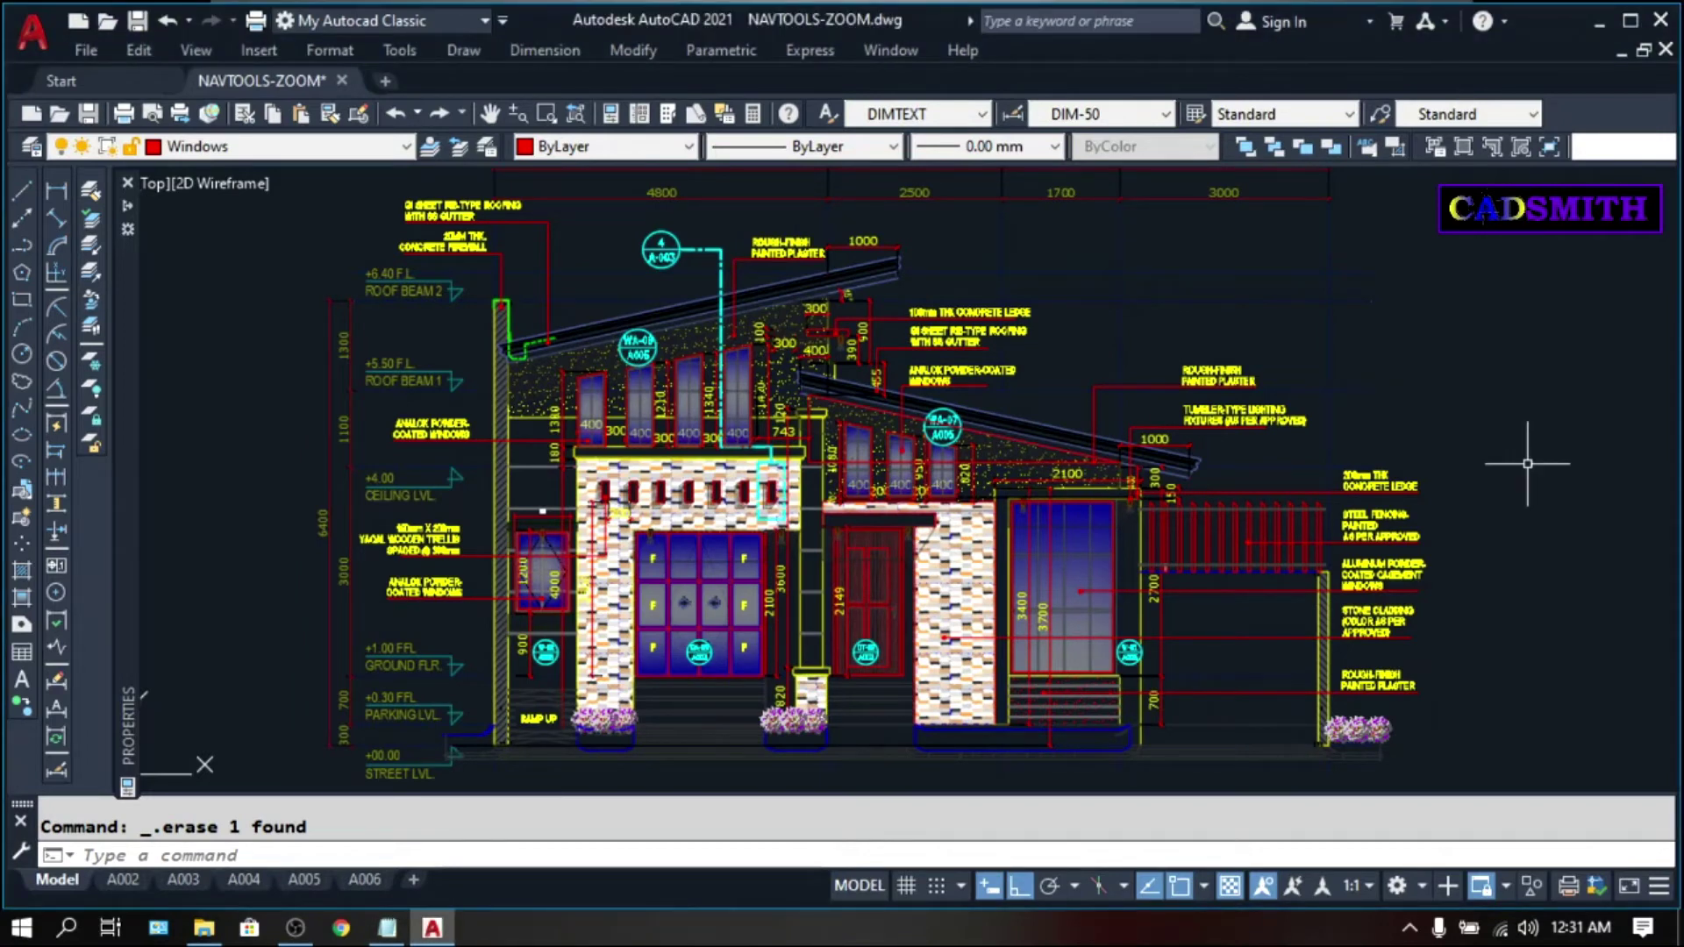
Draw a rectangular revision cloud around the elevation's right wing with two corner picks
left_click(1543, 452)
type("REVCLOUD")
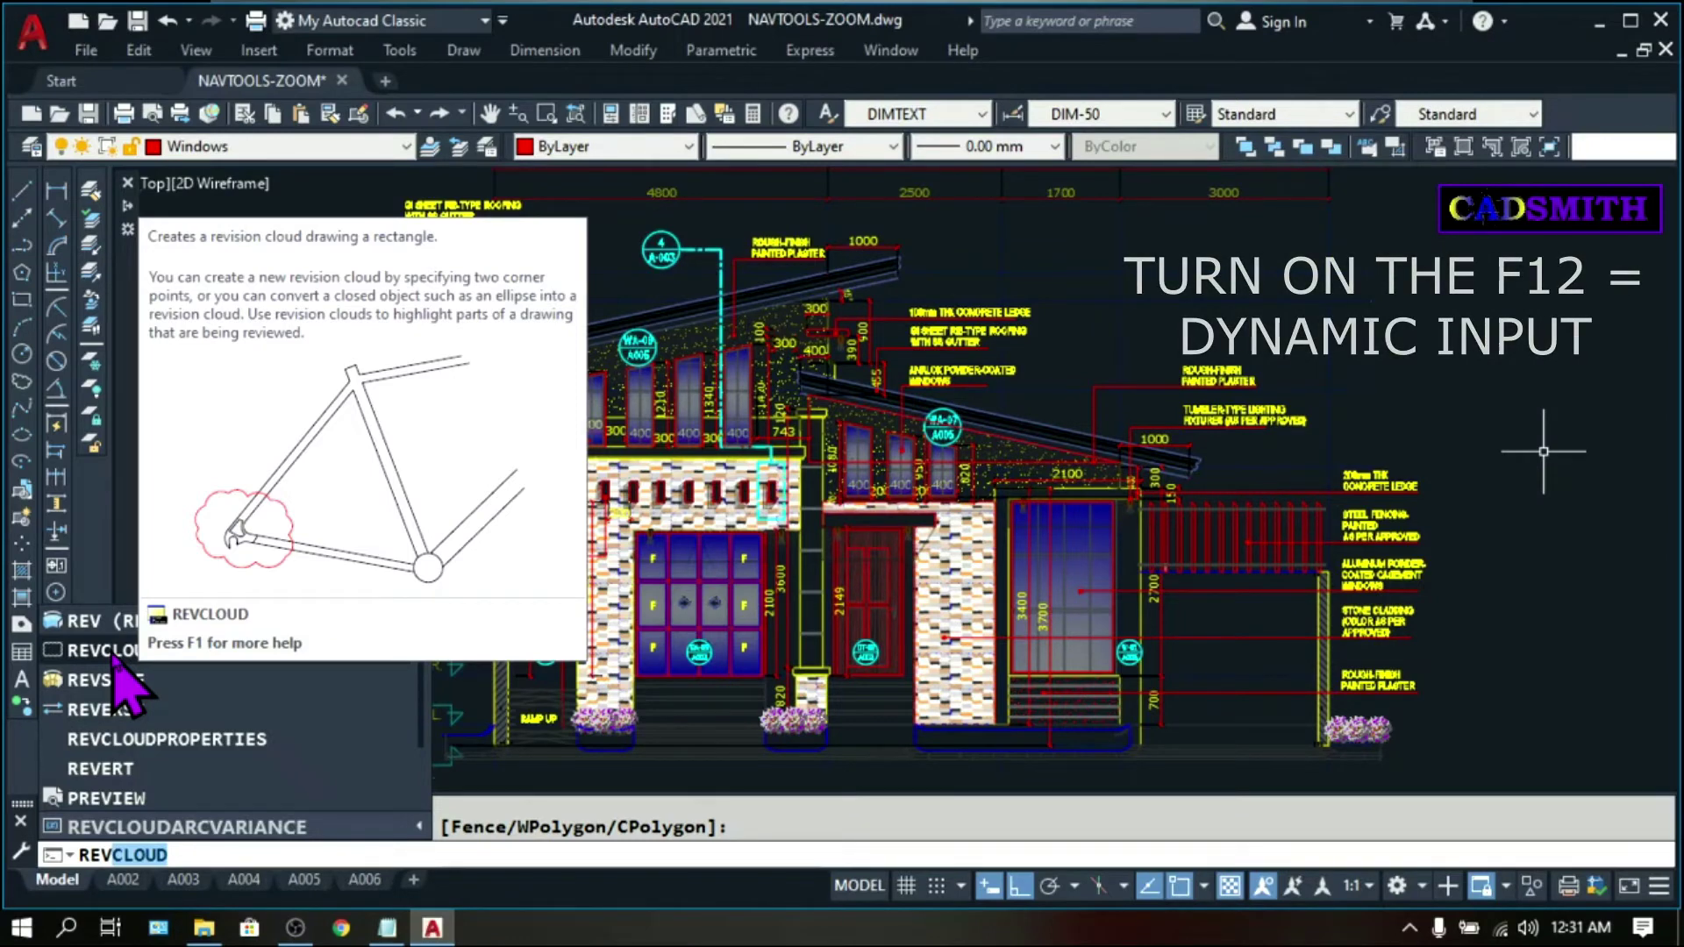
left_click(114, 654)
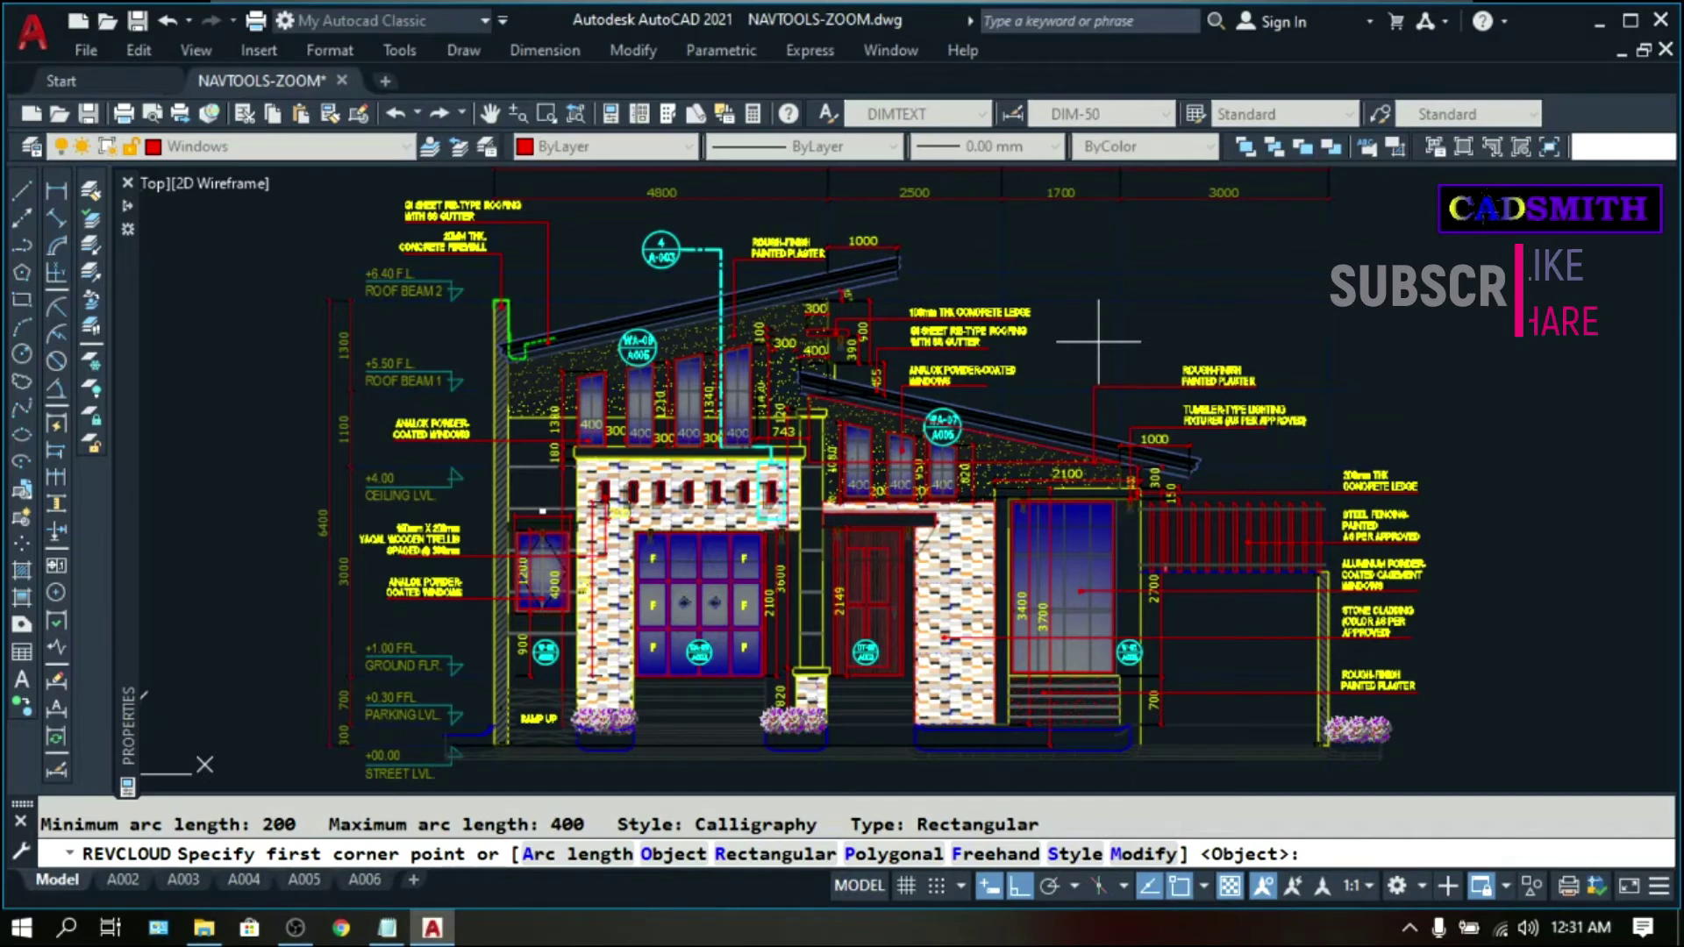
left_click(1098, 342)
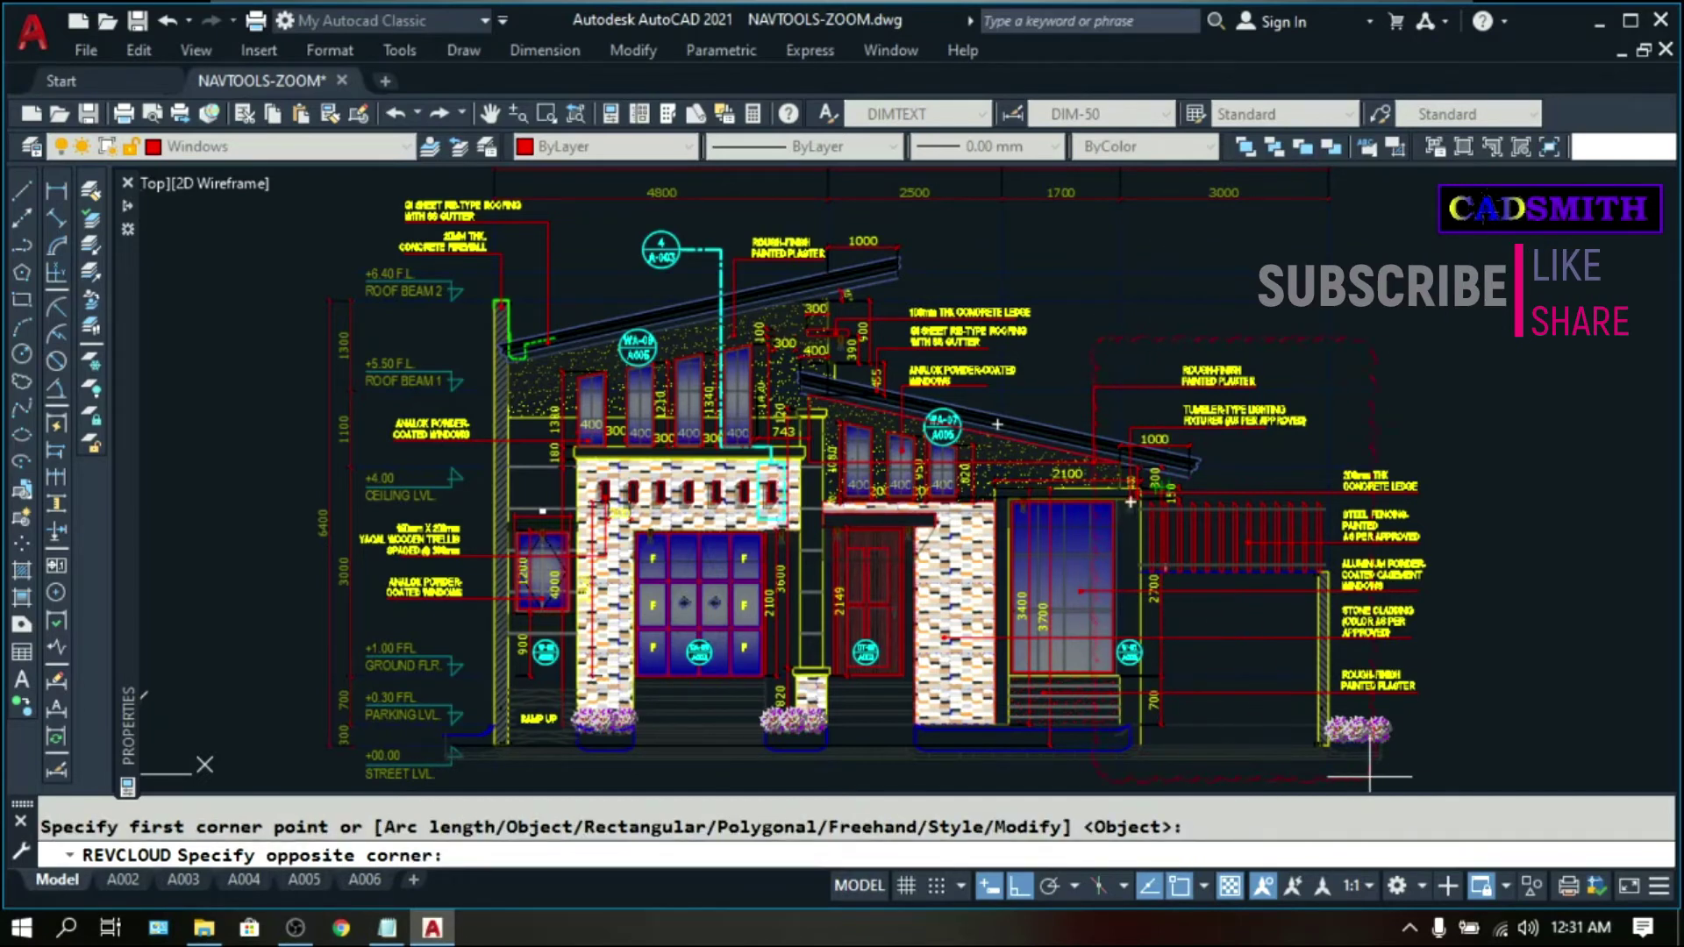
left_click(1449, 779)
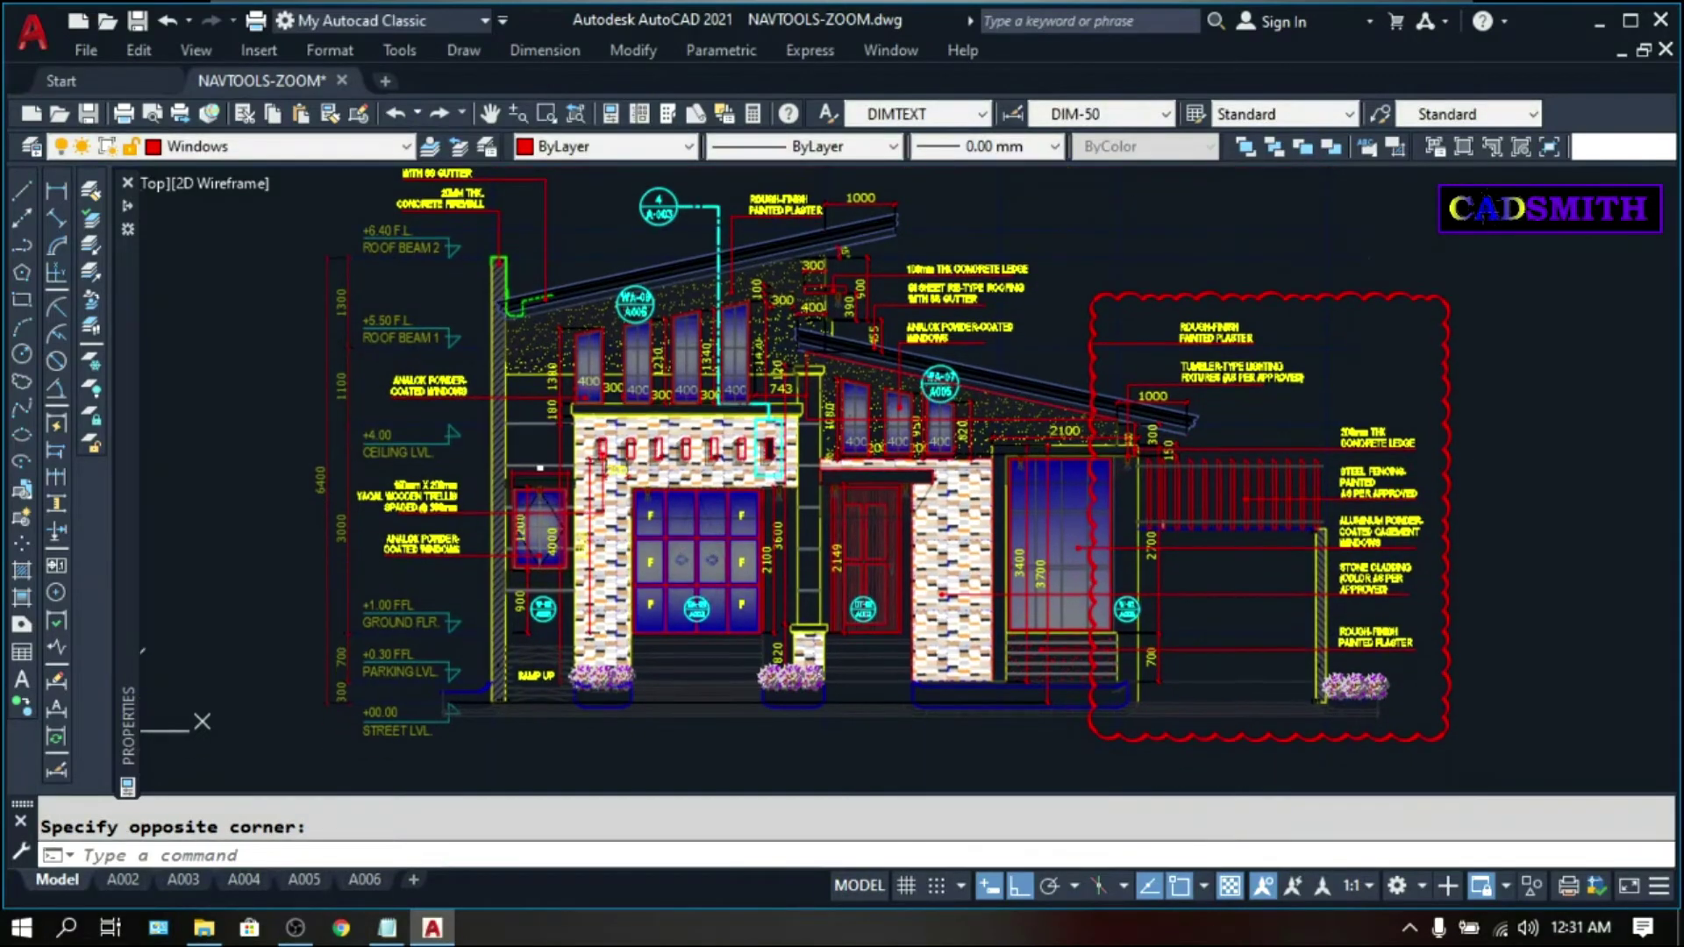
Select the new revision cloud and show its properties with Ctrl+1
left_click(1479, 379)
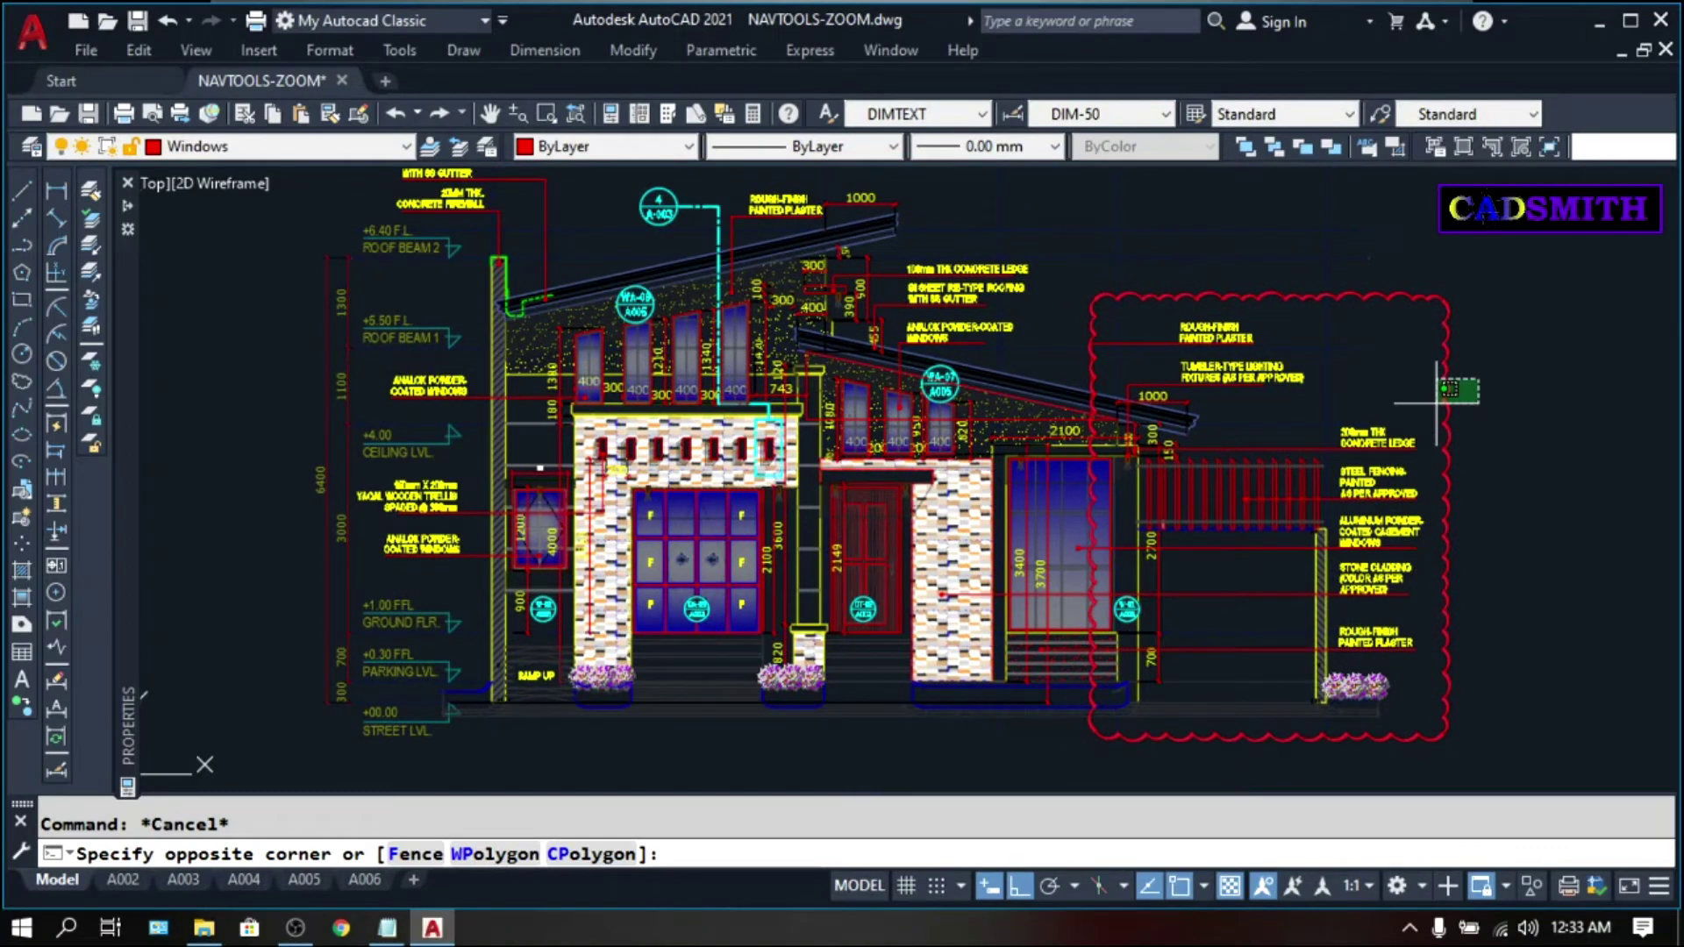
left_click(1439, 402)
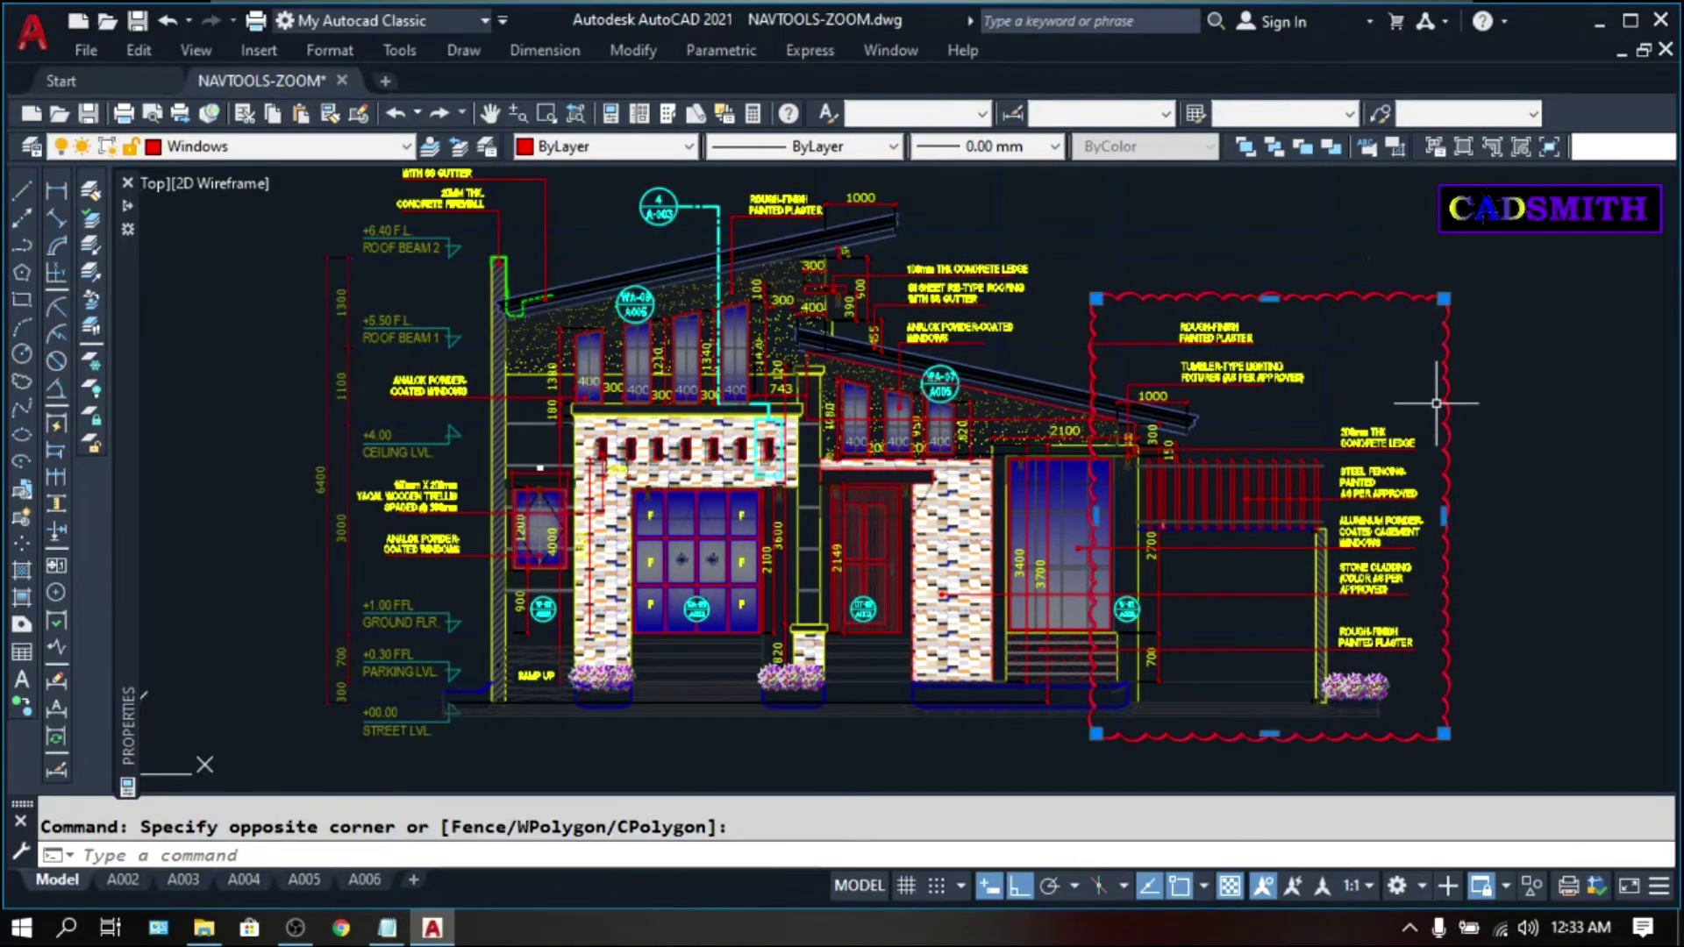
key("ctrl+1")
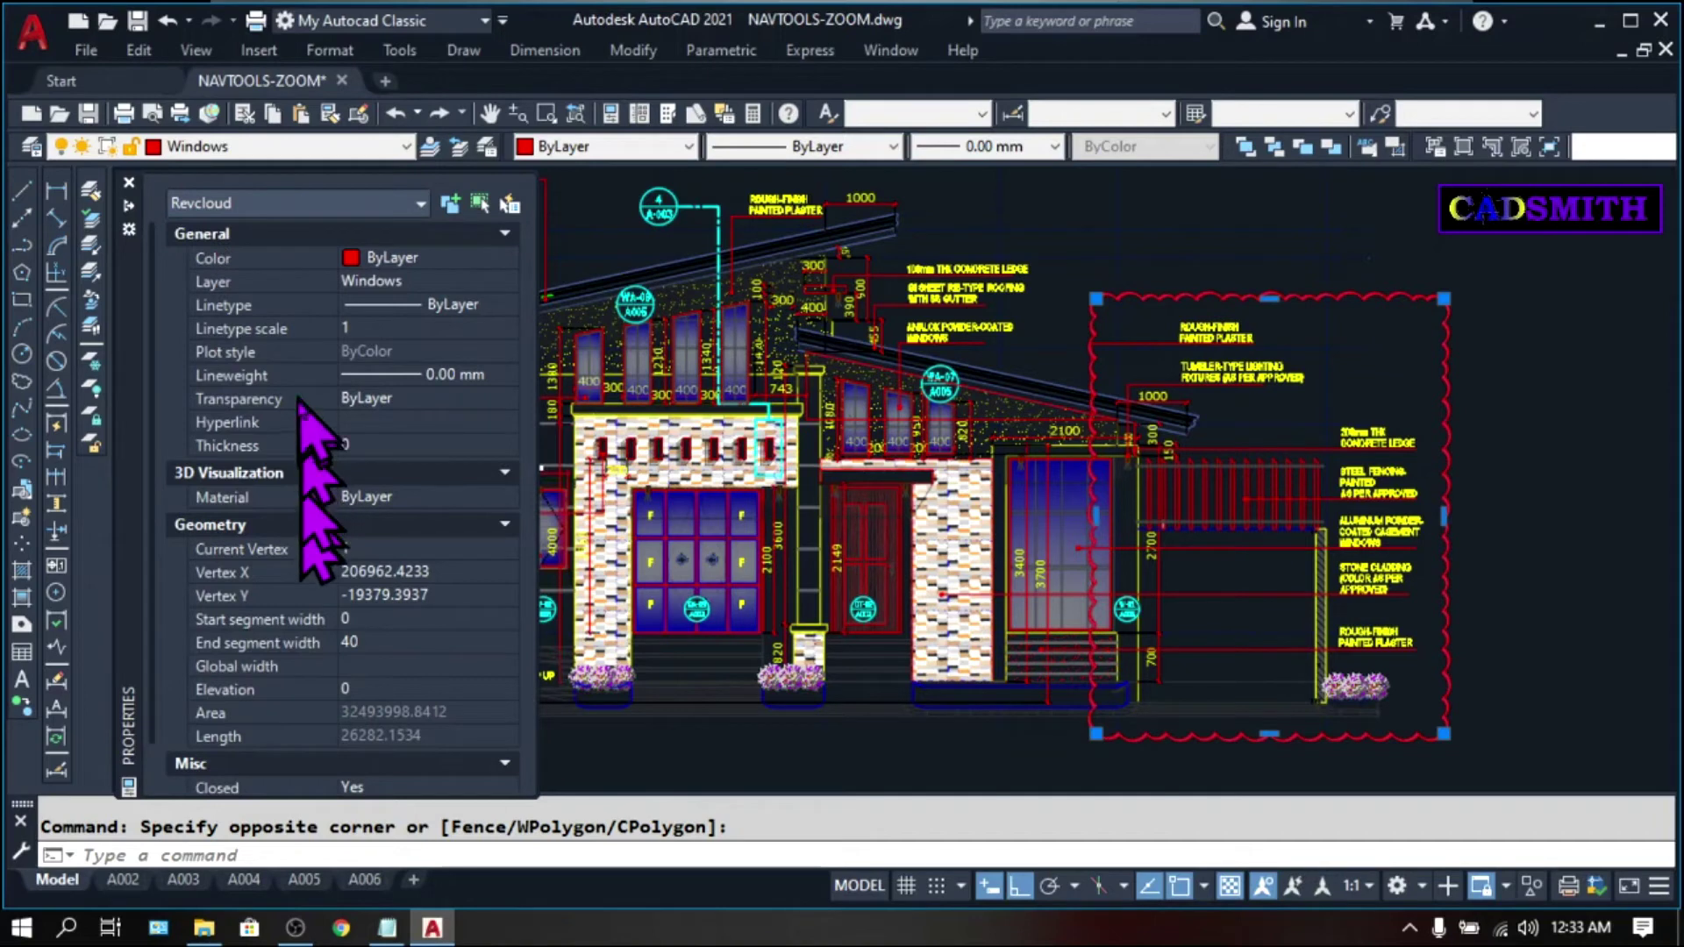
Set the cloud's Arc Length to 500 in Properties, then change it to 200
scroll(333, 492, "down", 1)
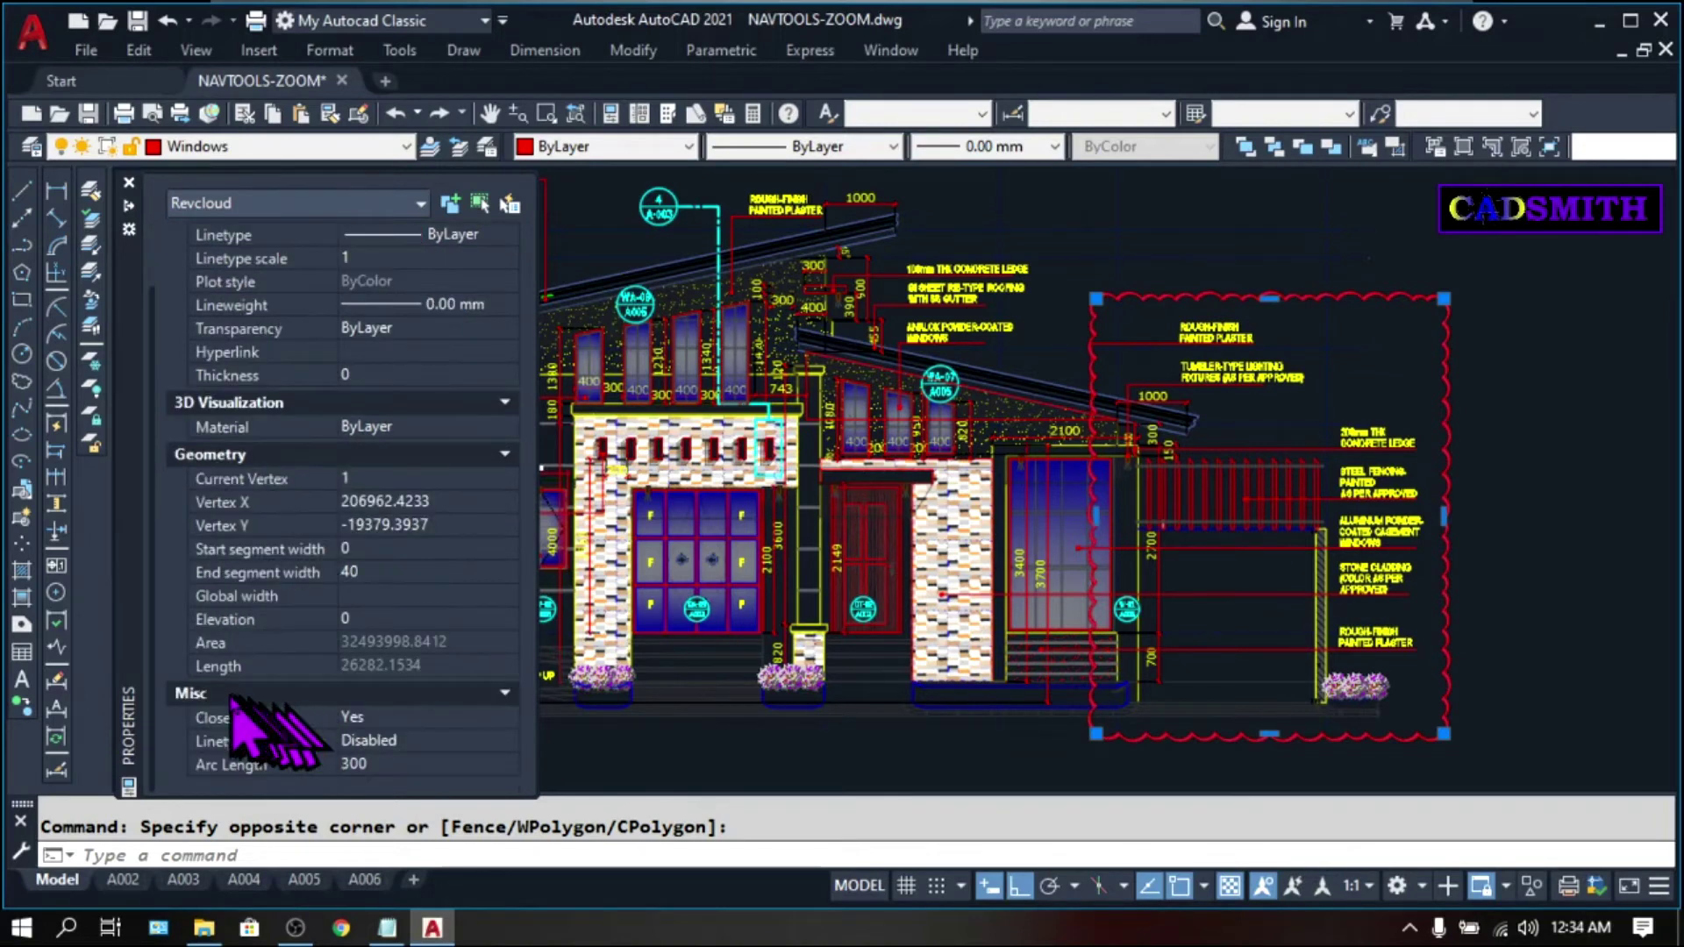
left_click(371, 765)
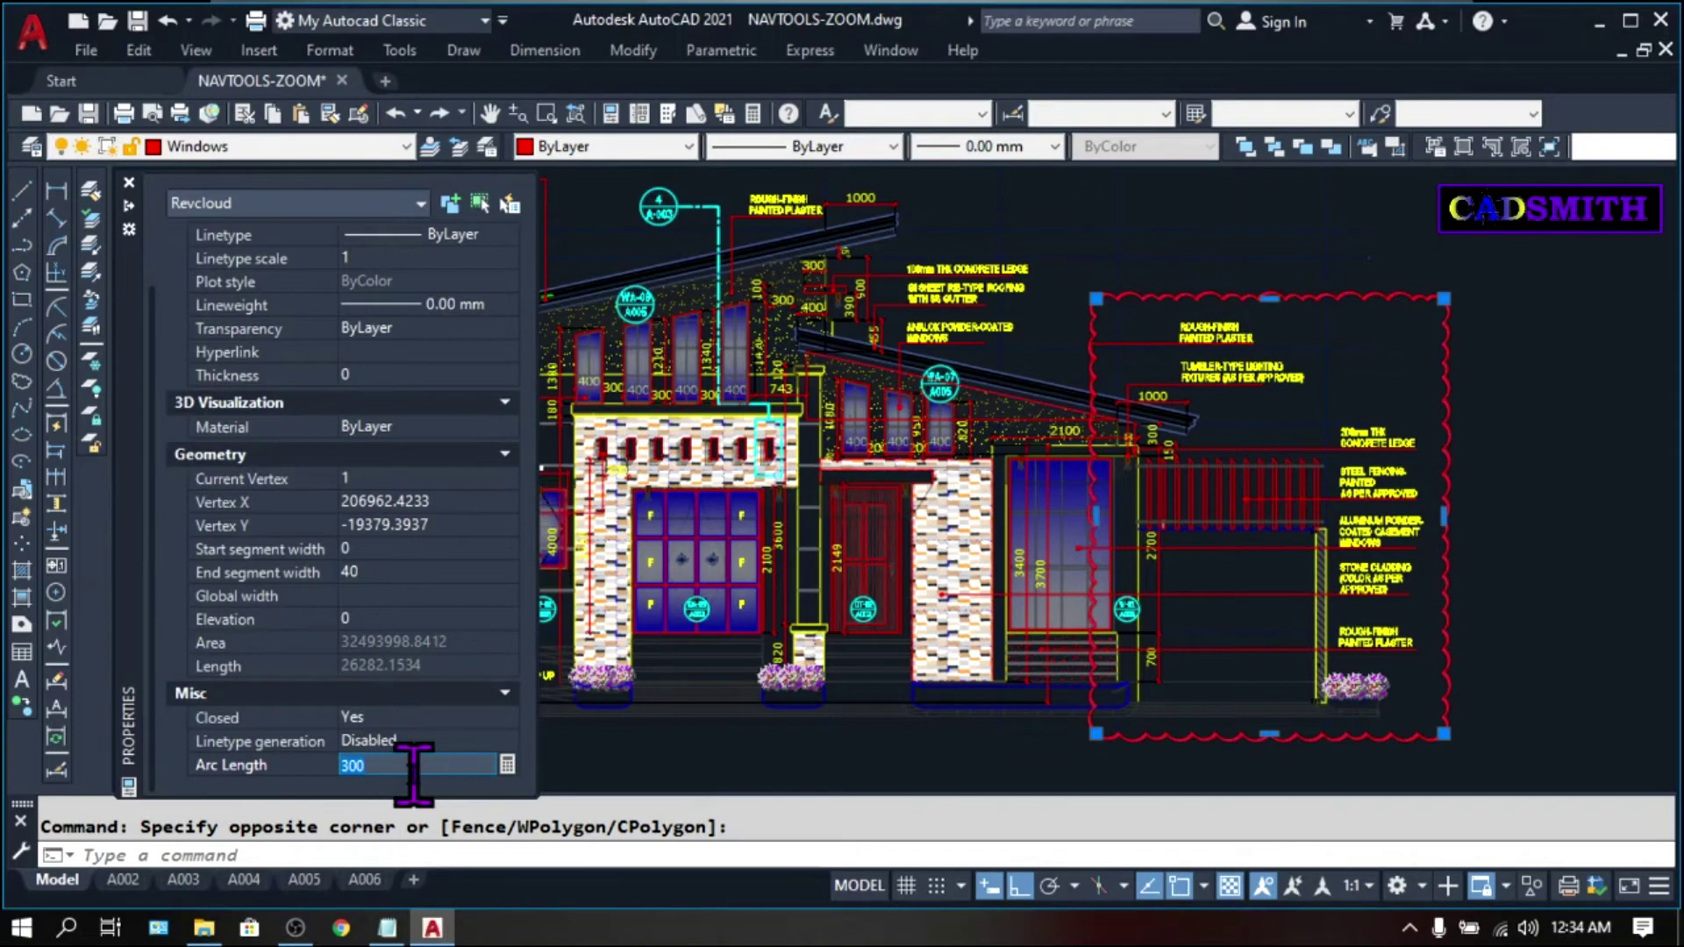
type("500")
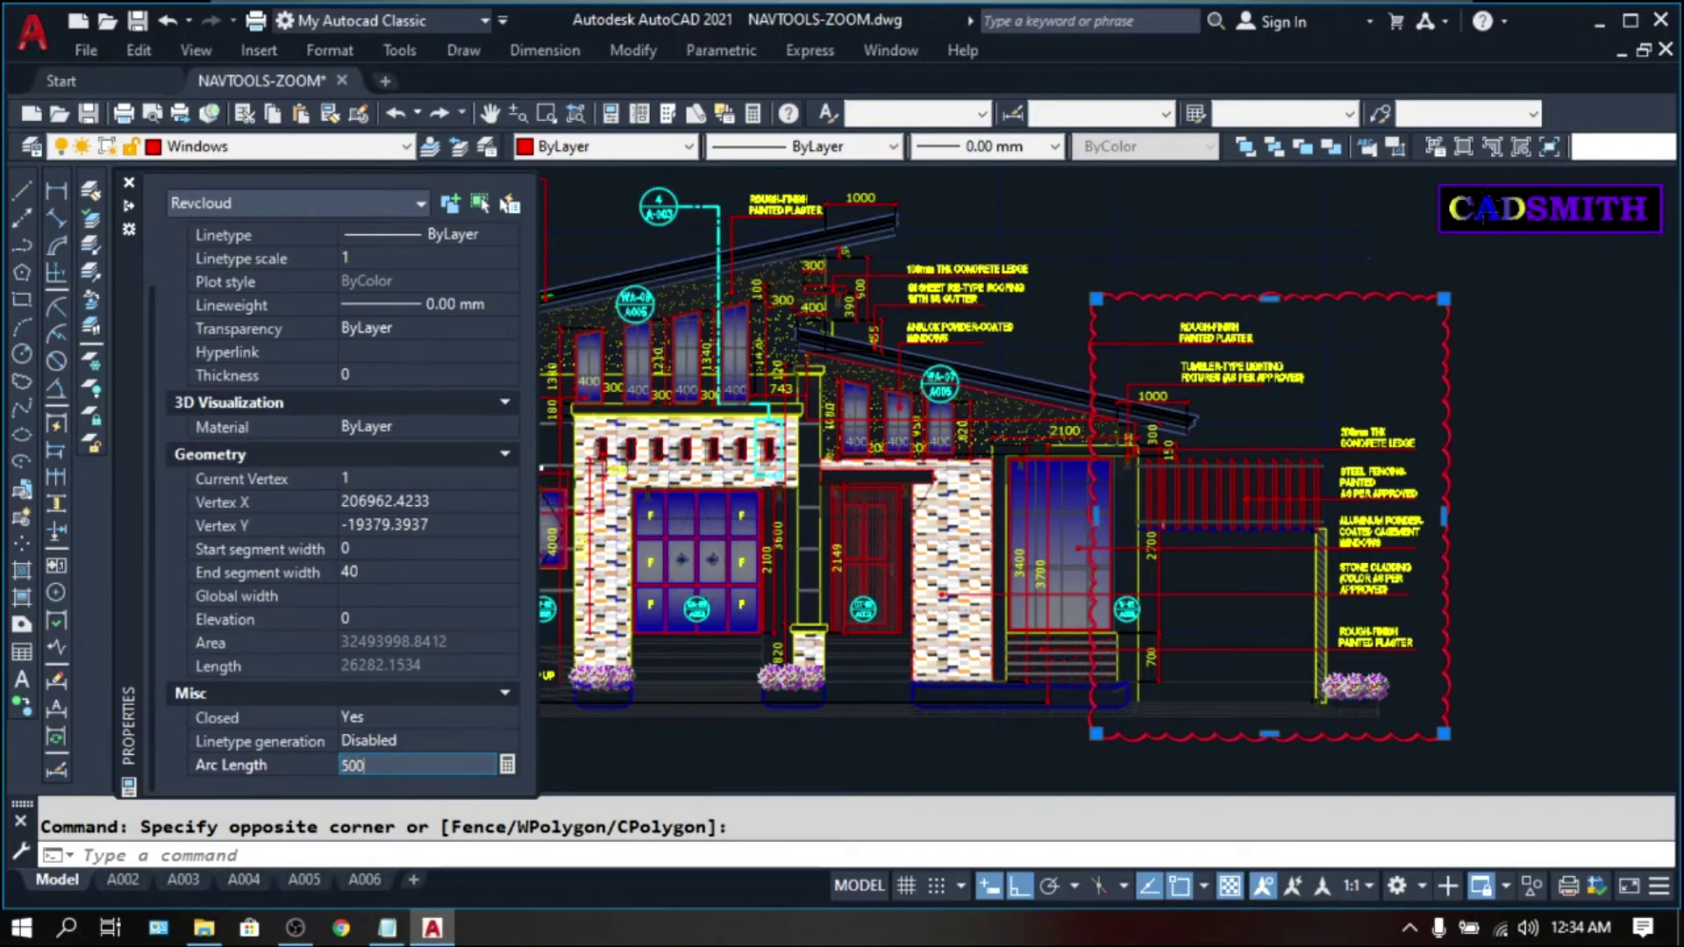
key("Return")
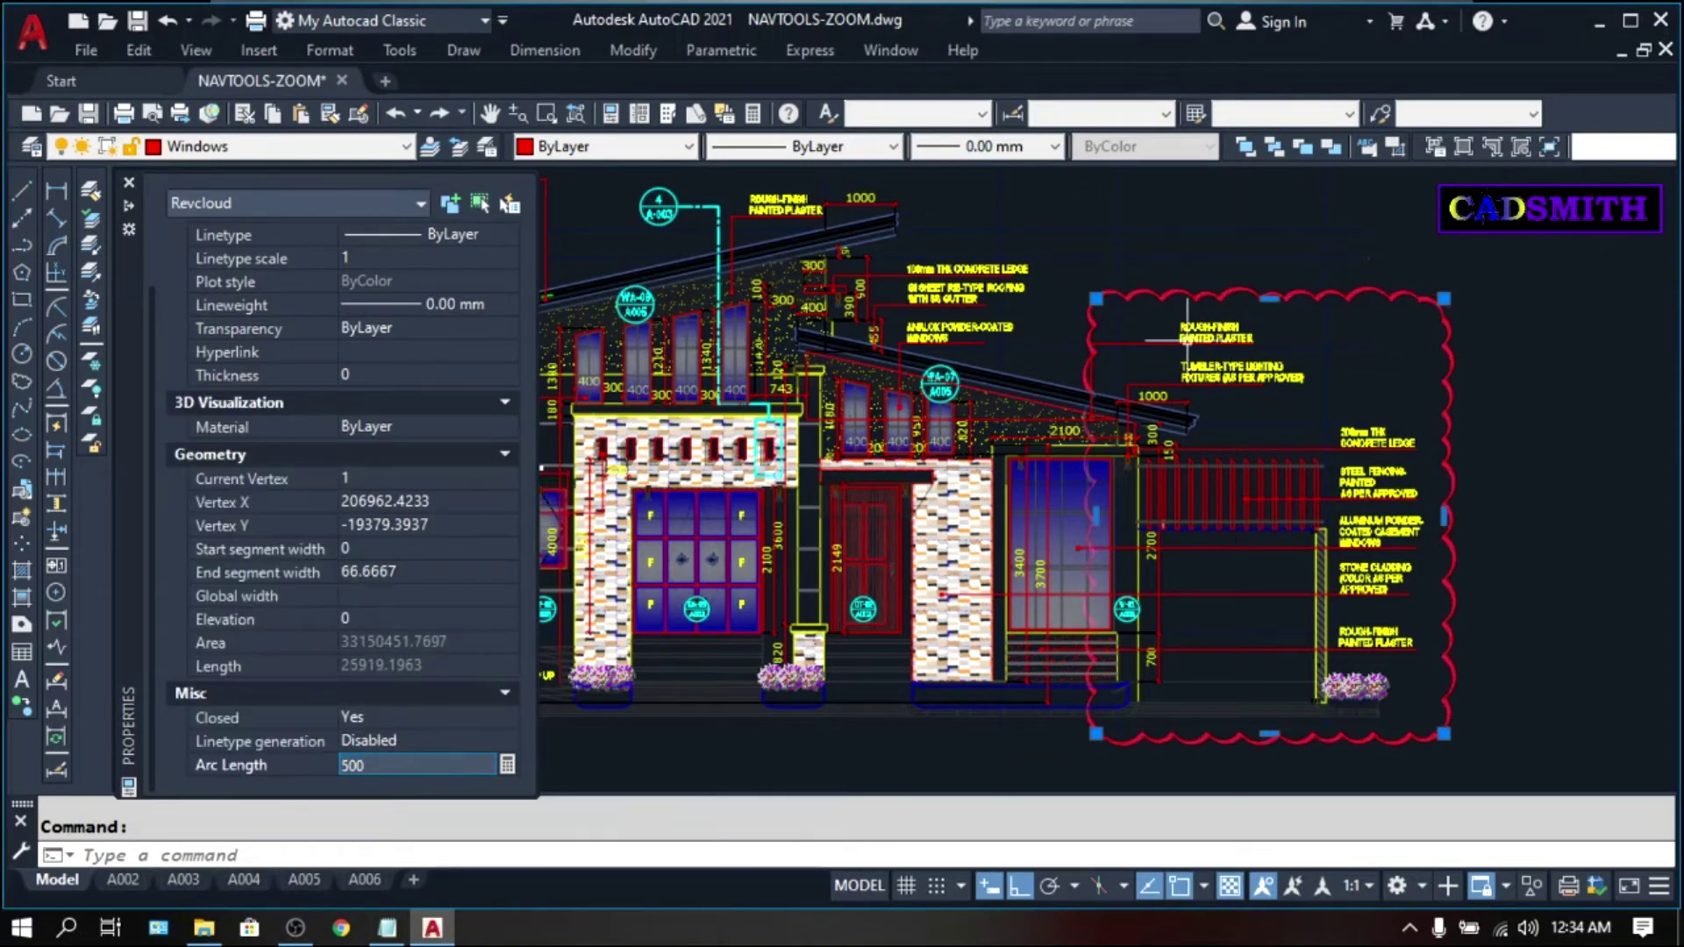
type("200")
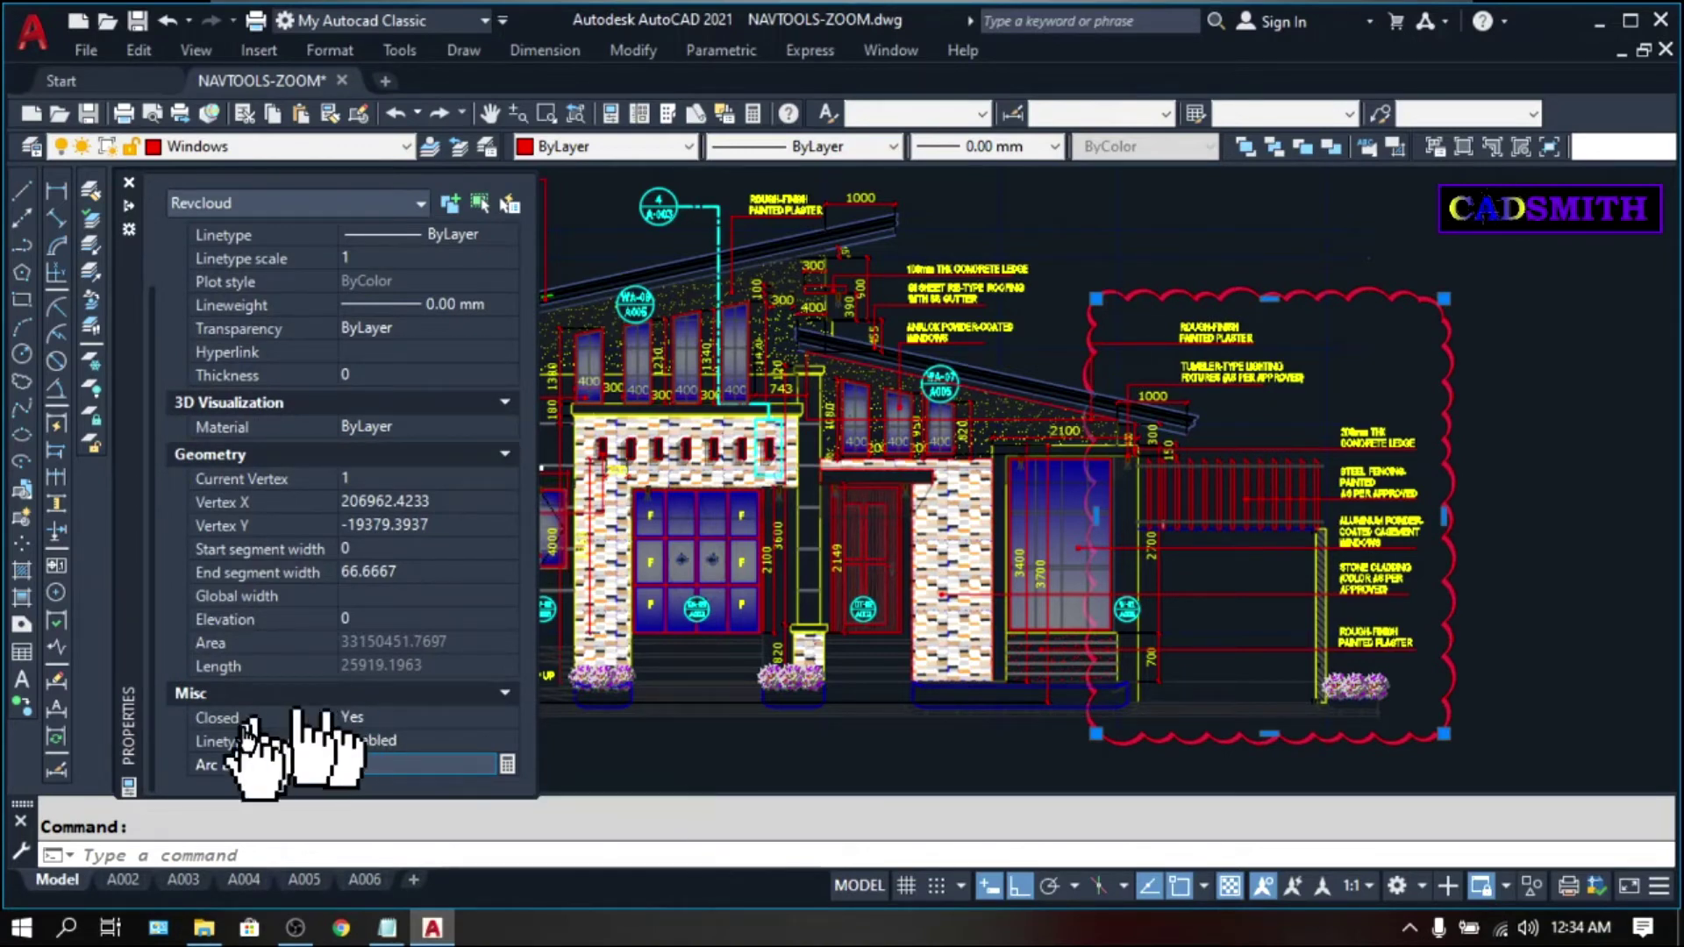
key("Return")
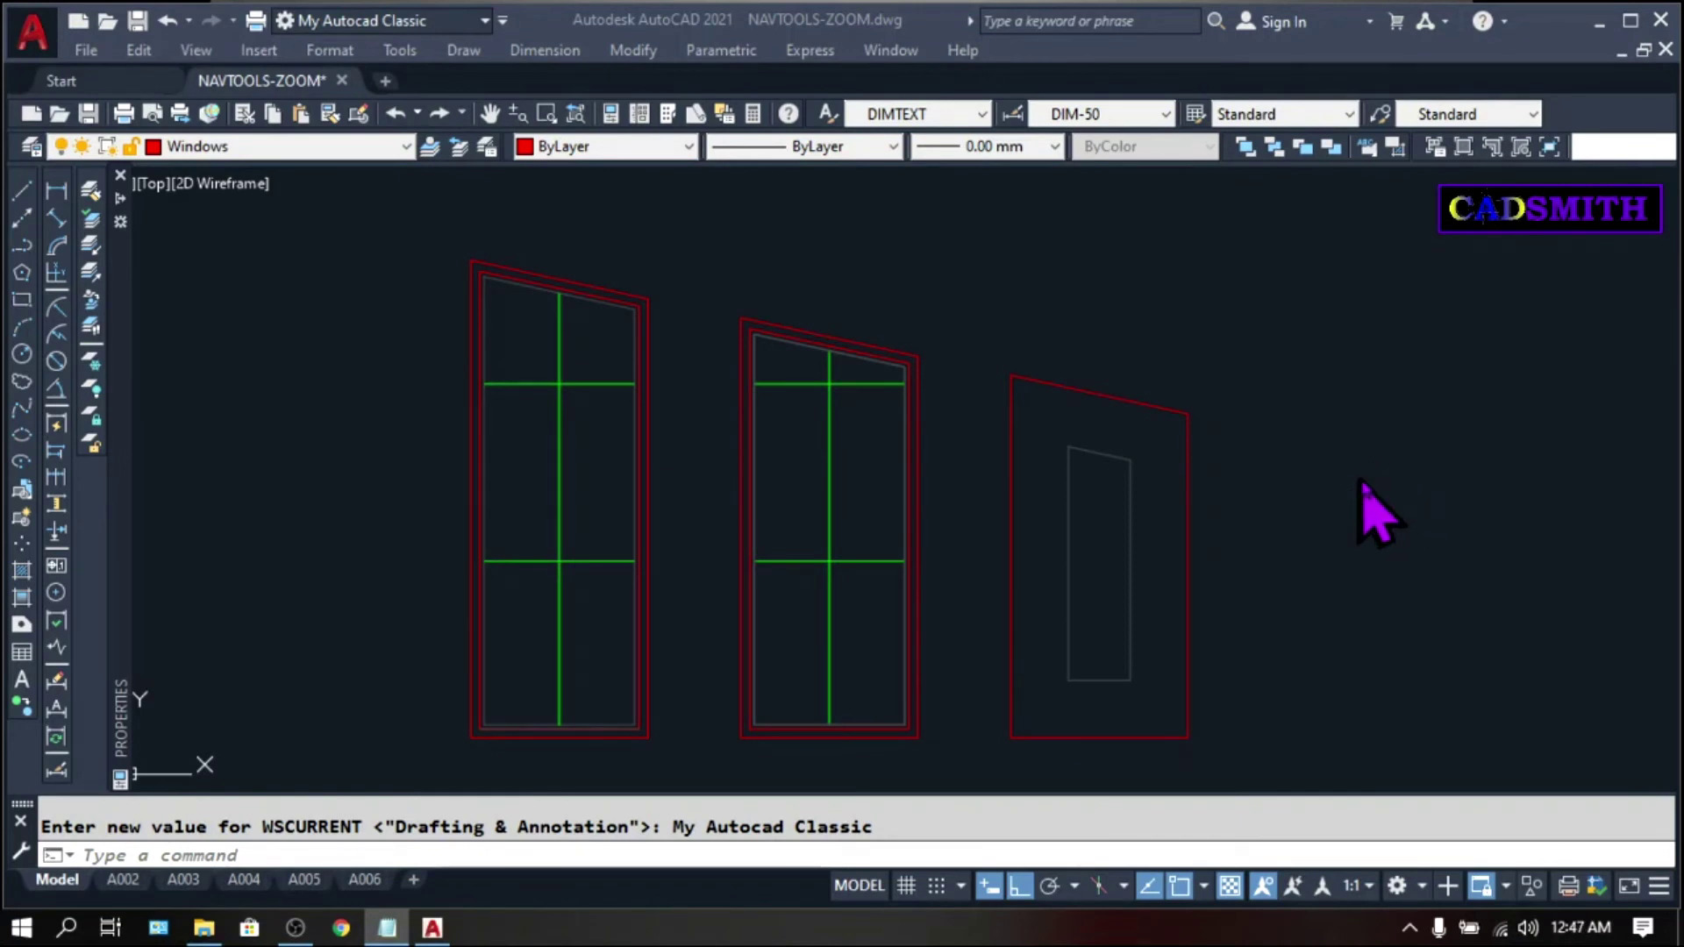
Switch to the Drafting & Annotation workspace and expand the Home tab's Utilities panel
left_click(485, 21)
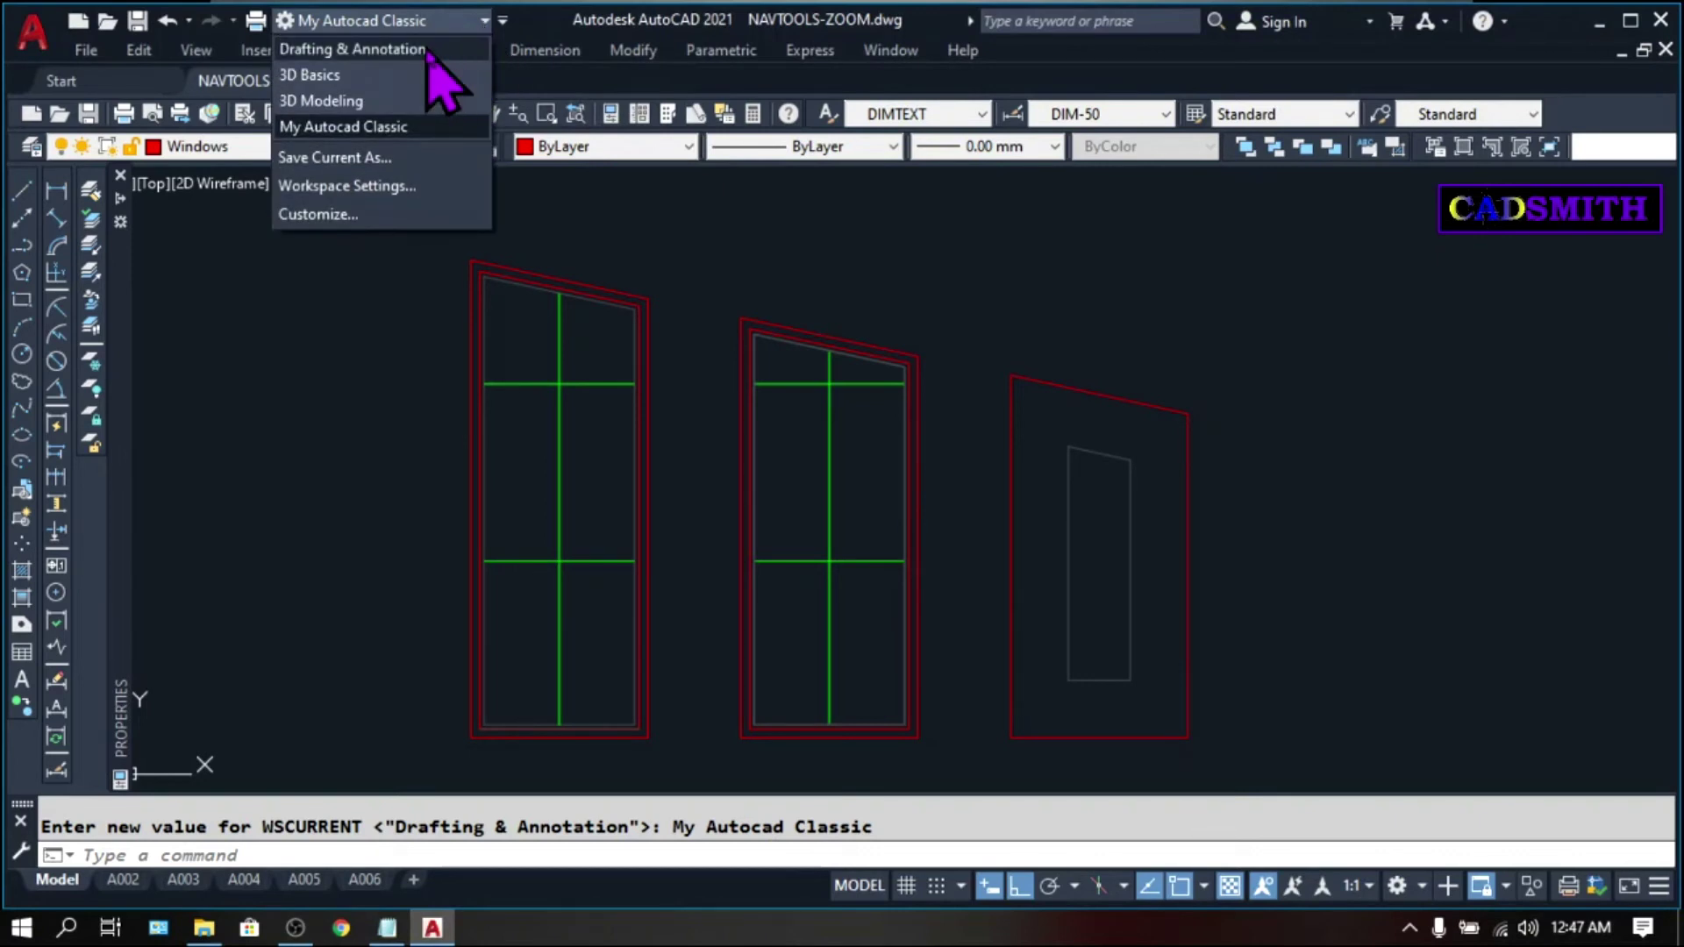
left_click(351, 49)
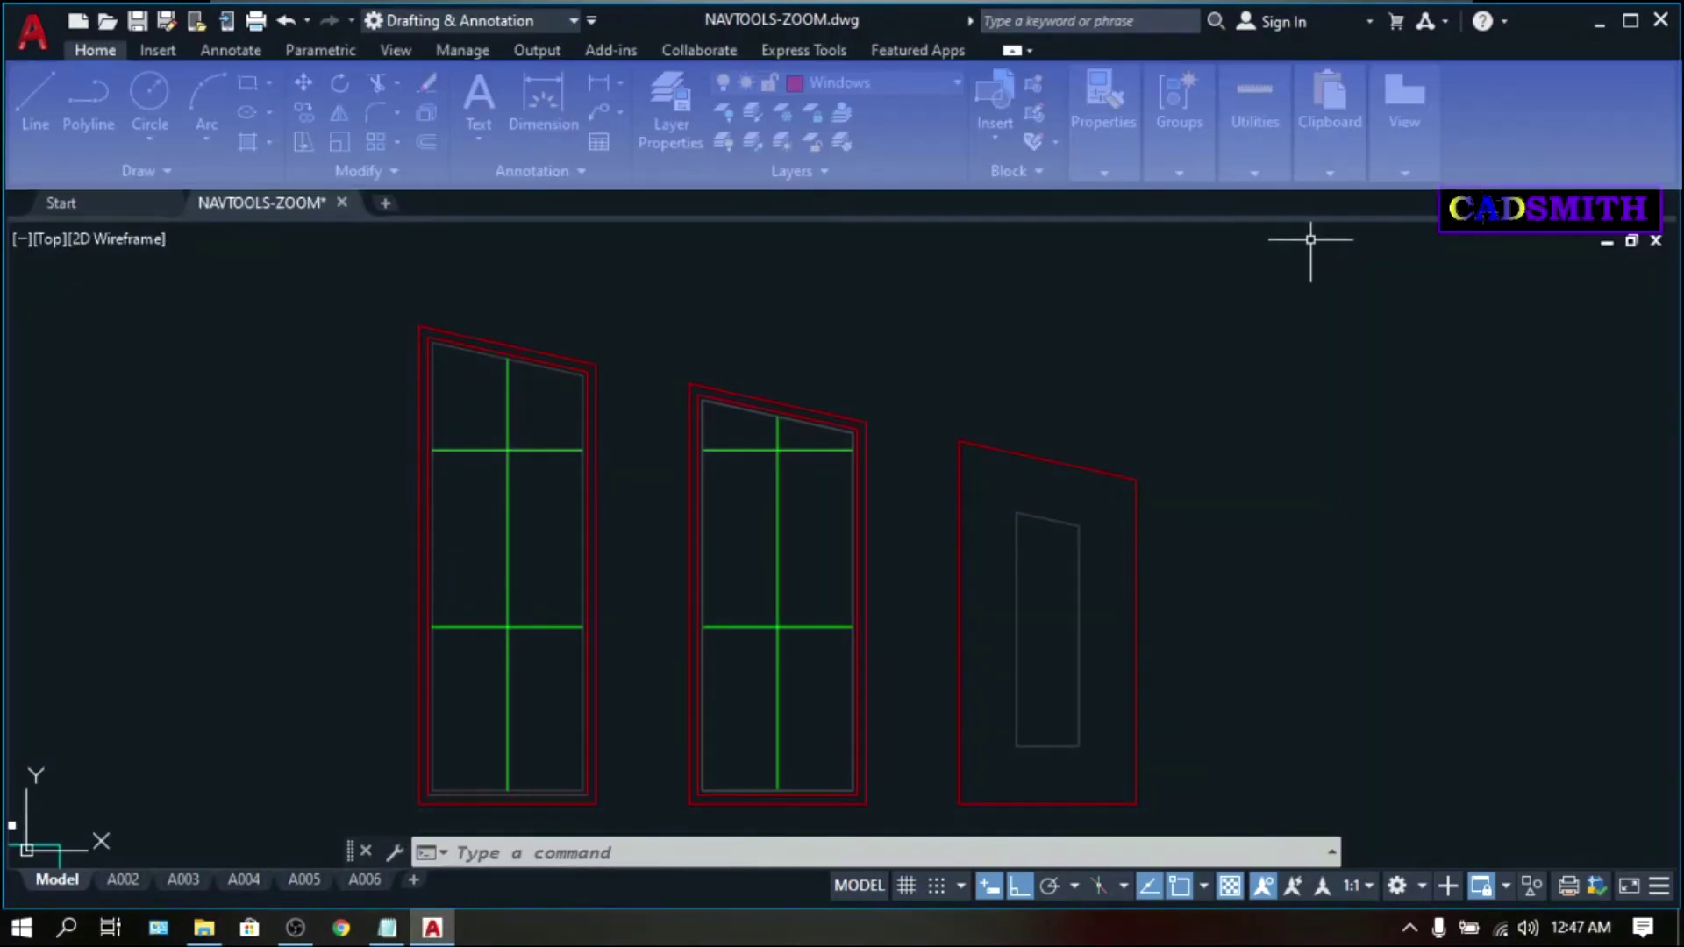
left_click(1252, 167)
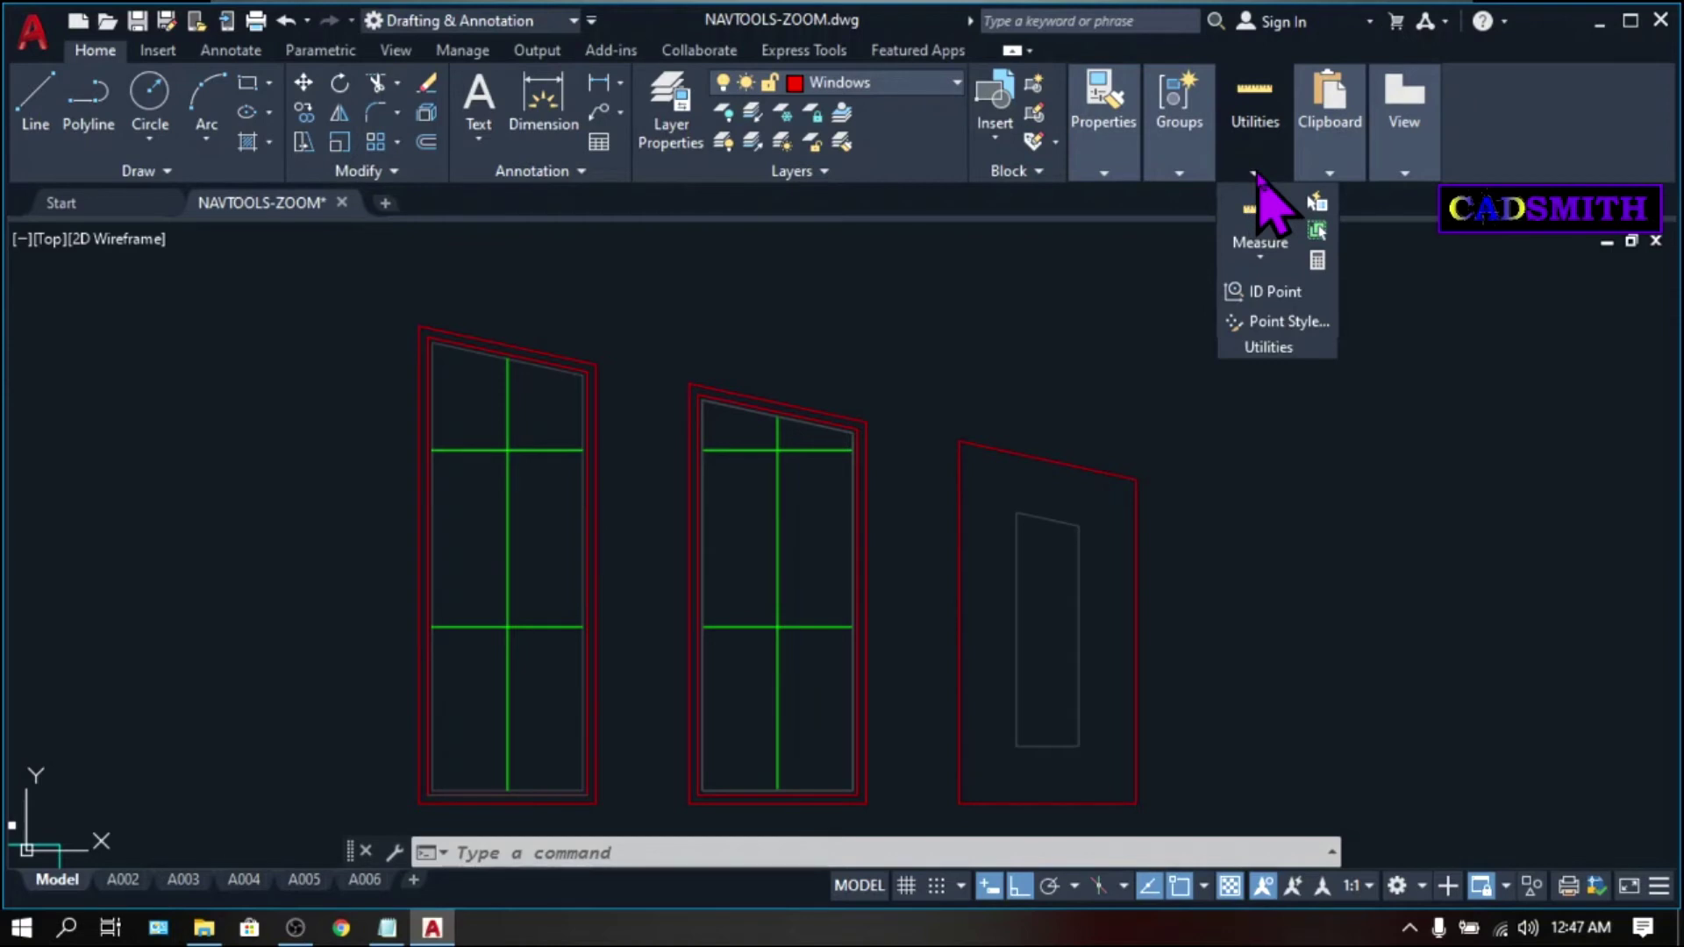
Quick-measure the right window frame: area 238704.7714, perimeter 3672.3811
left_click(1250, 257)
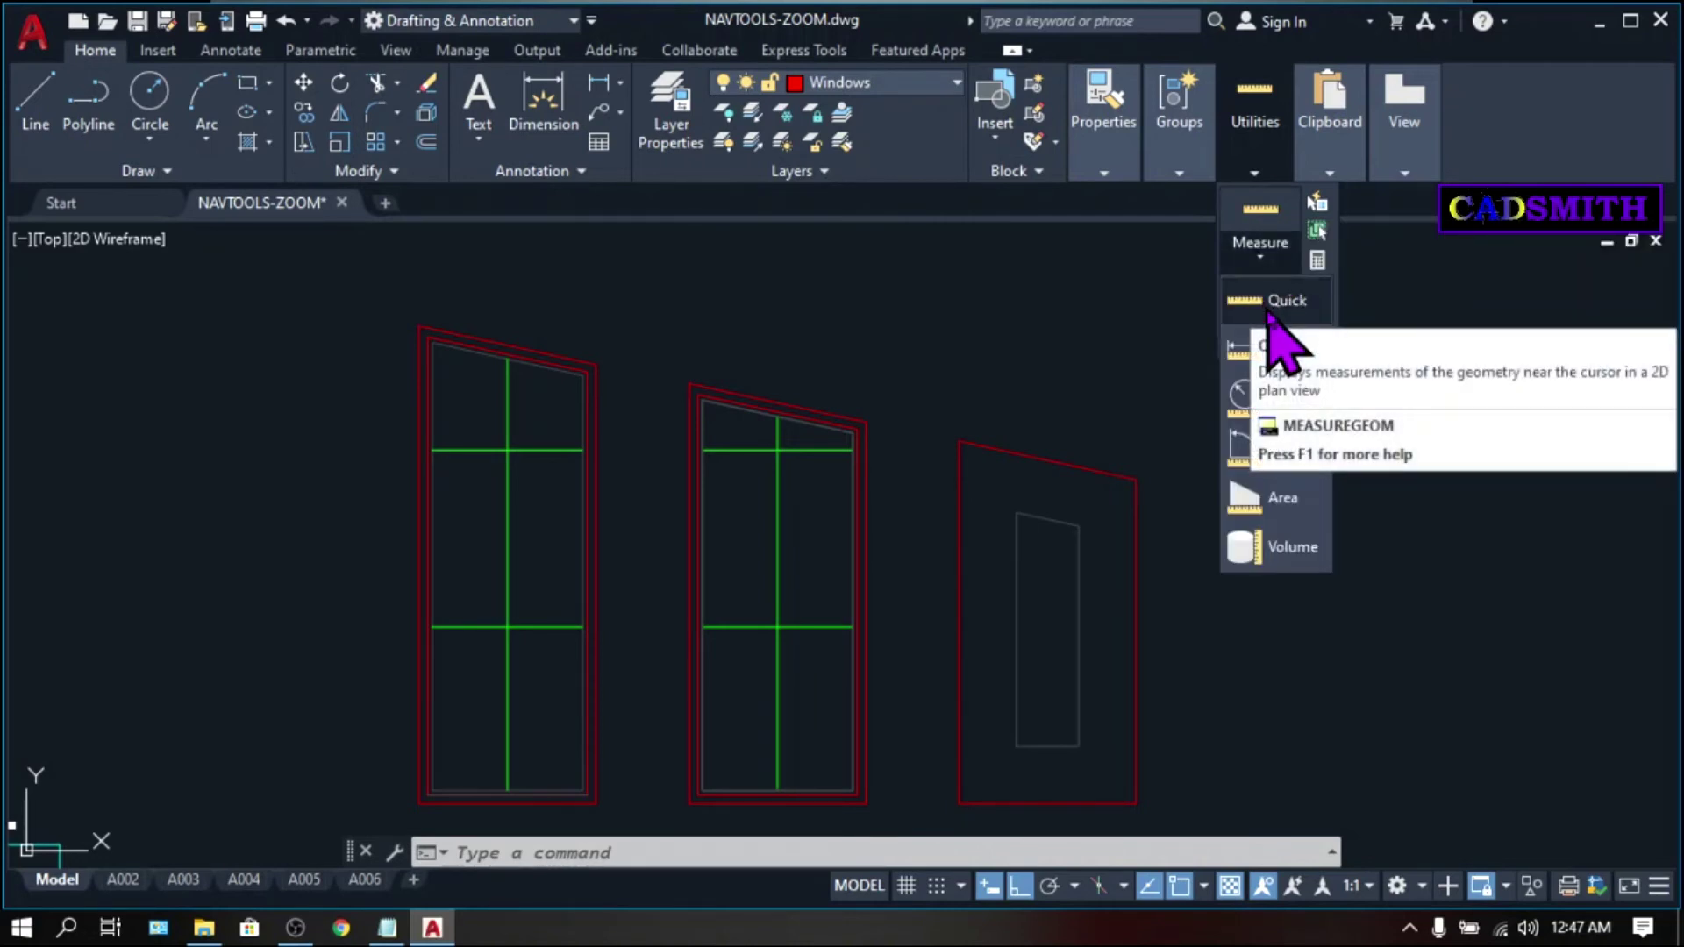
left_click(1270, 309)
scroll(962, 255, "down", 2)
middle_click_drag(963, 244, 962, 270)
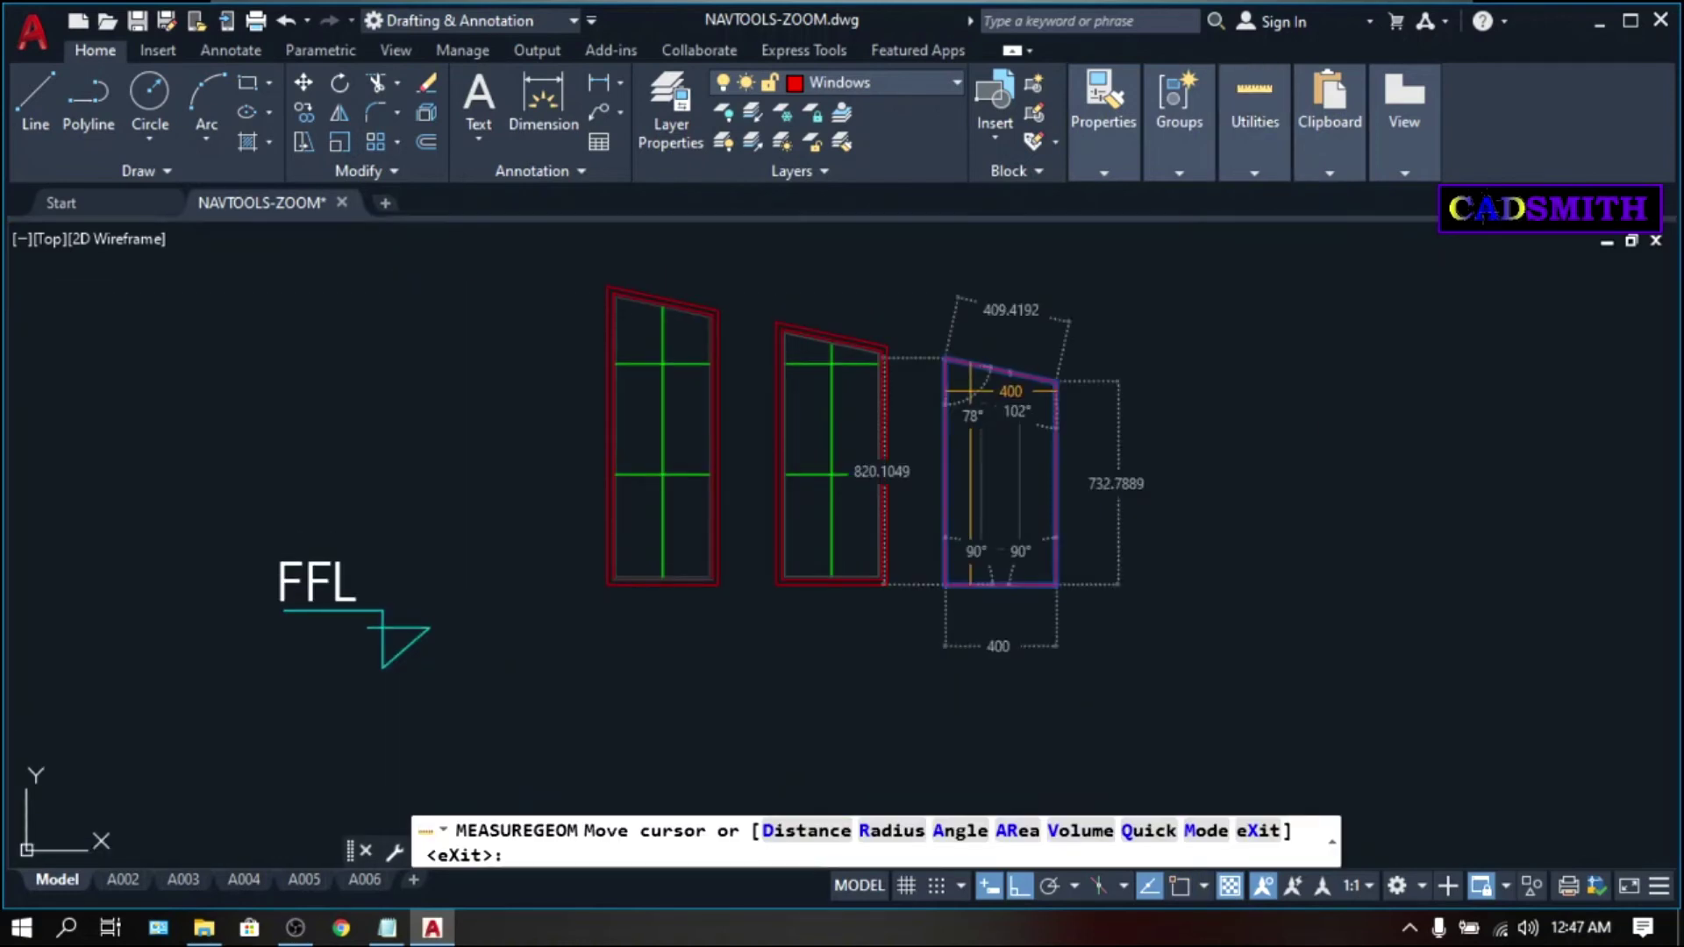
left_click(967, 391)
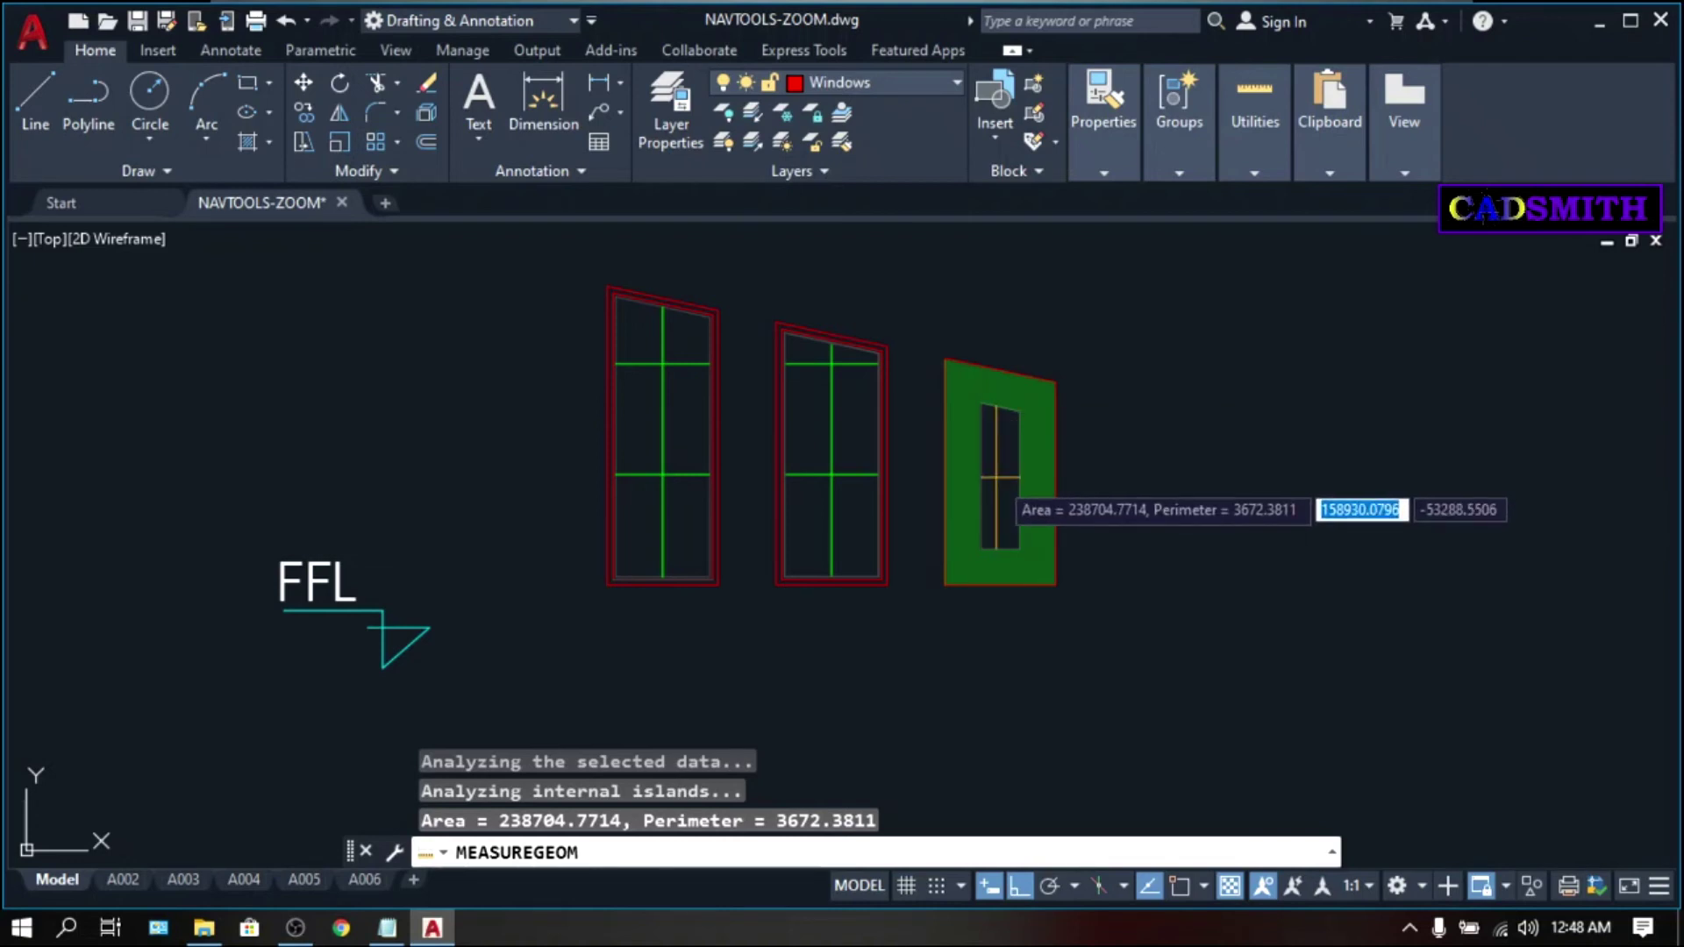
Add the right window's opening plus the middle and left windows' panes, totalling 929855.8516
left_click(1000, 478)
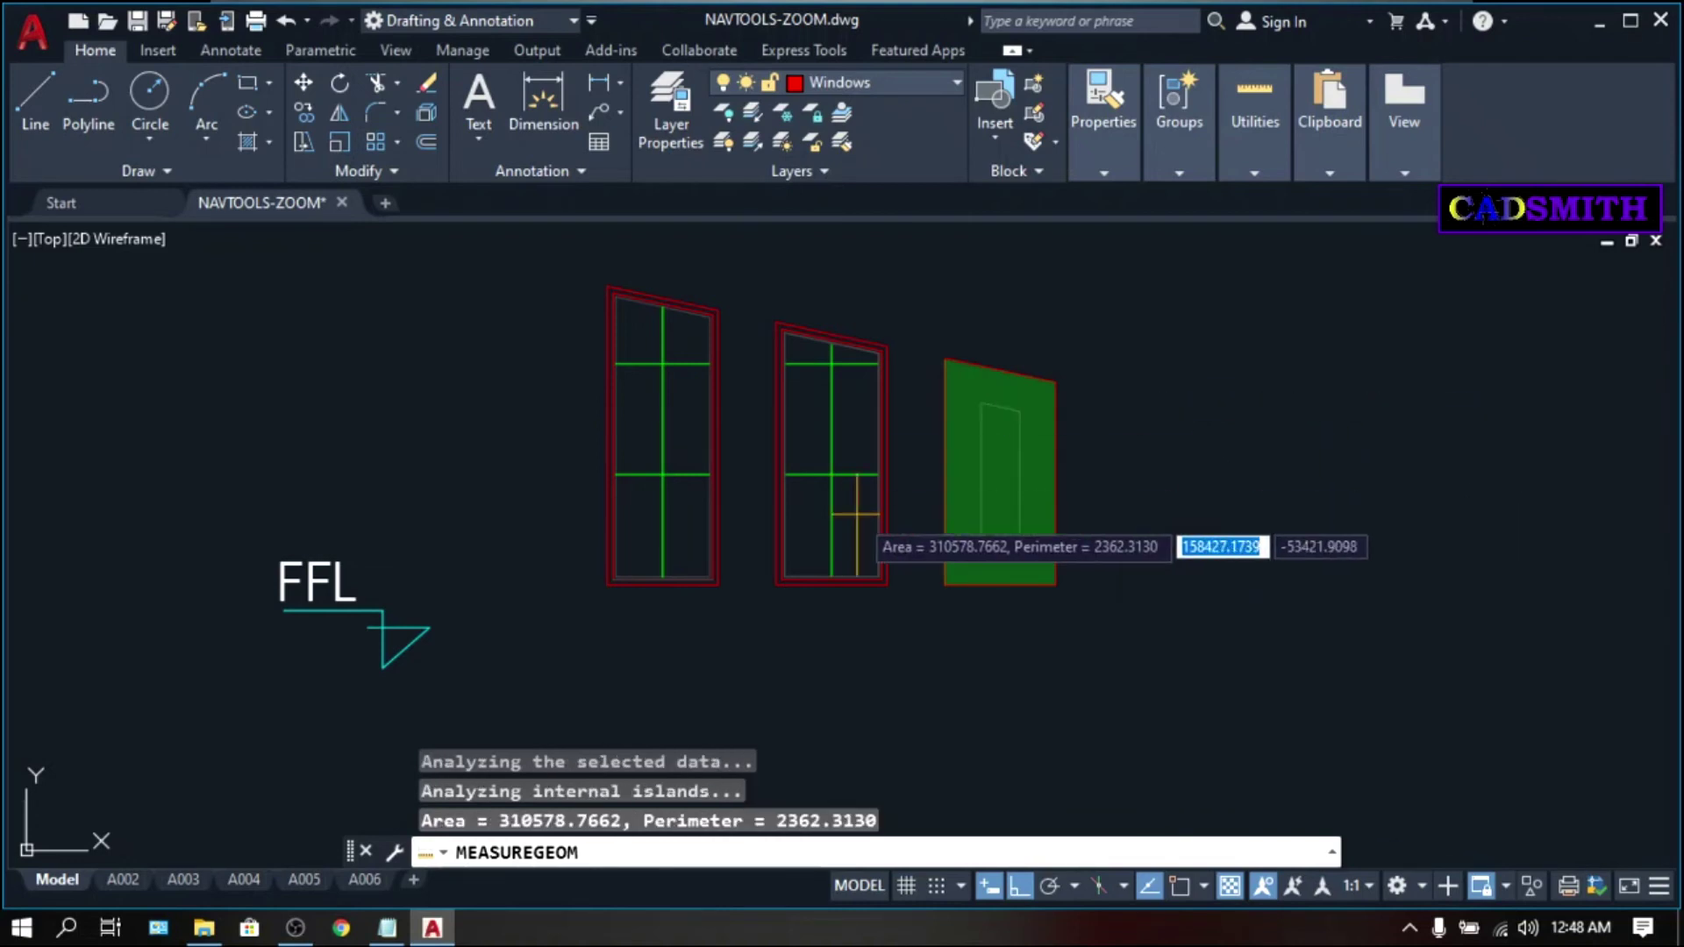
left_click(855, 526)
left_click(811, 434)
left_click(855, 353)
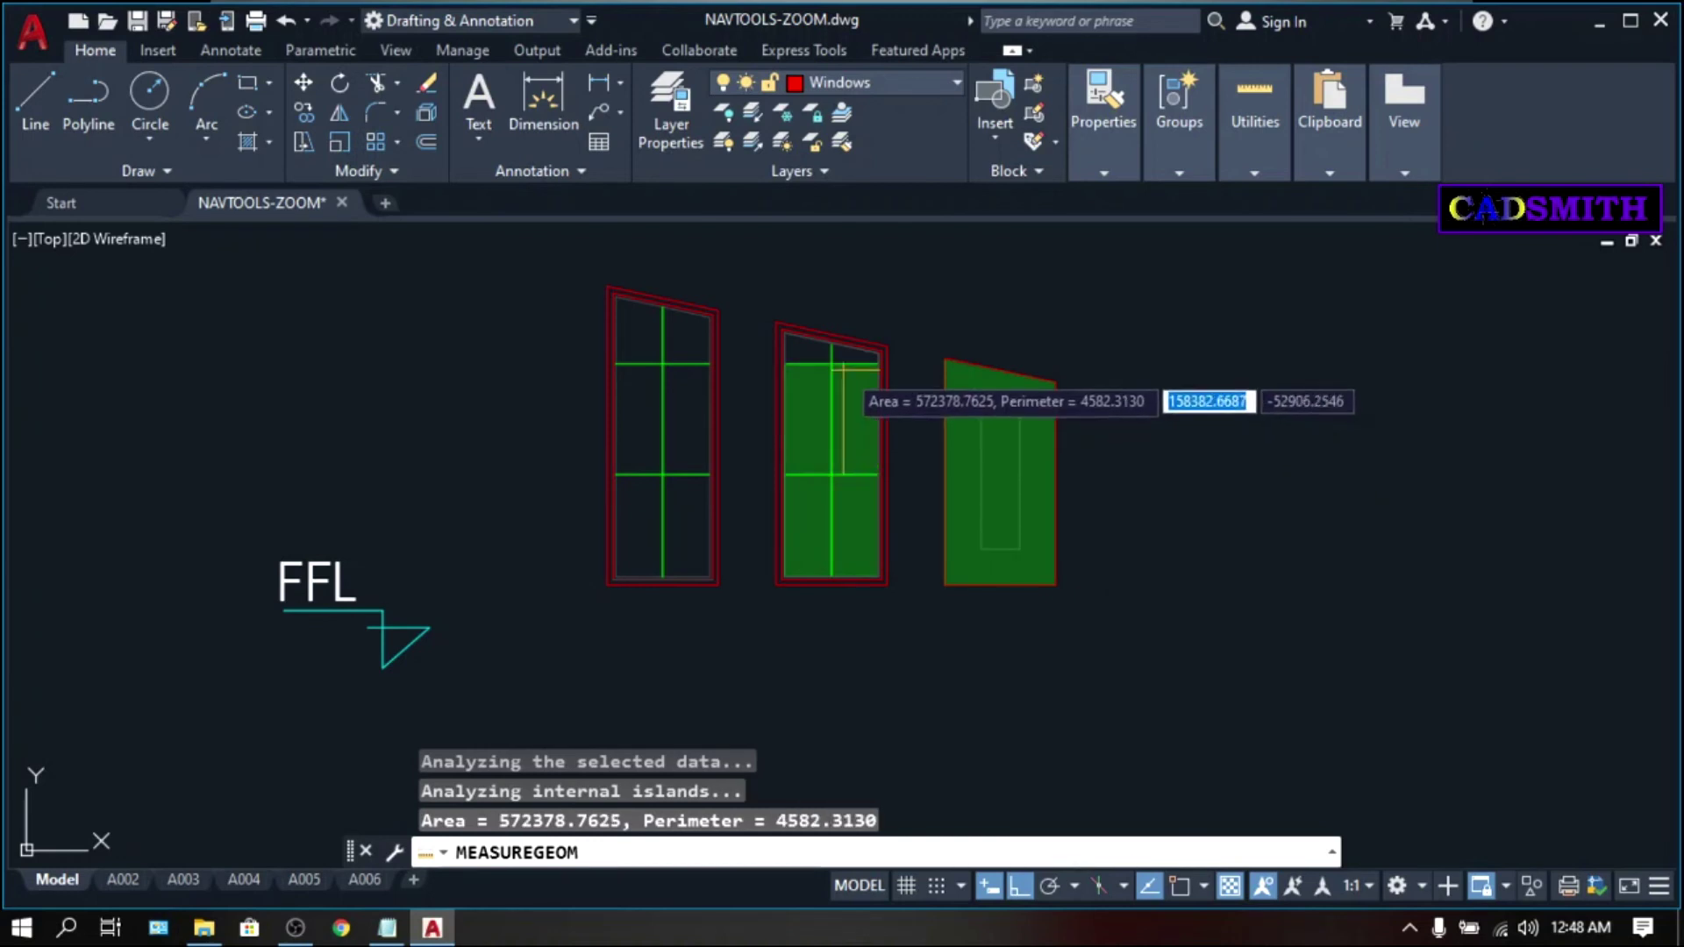
left_click(805, 349)
left_click(688, 421)
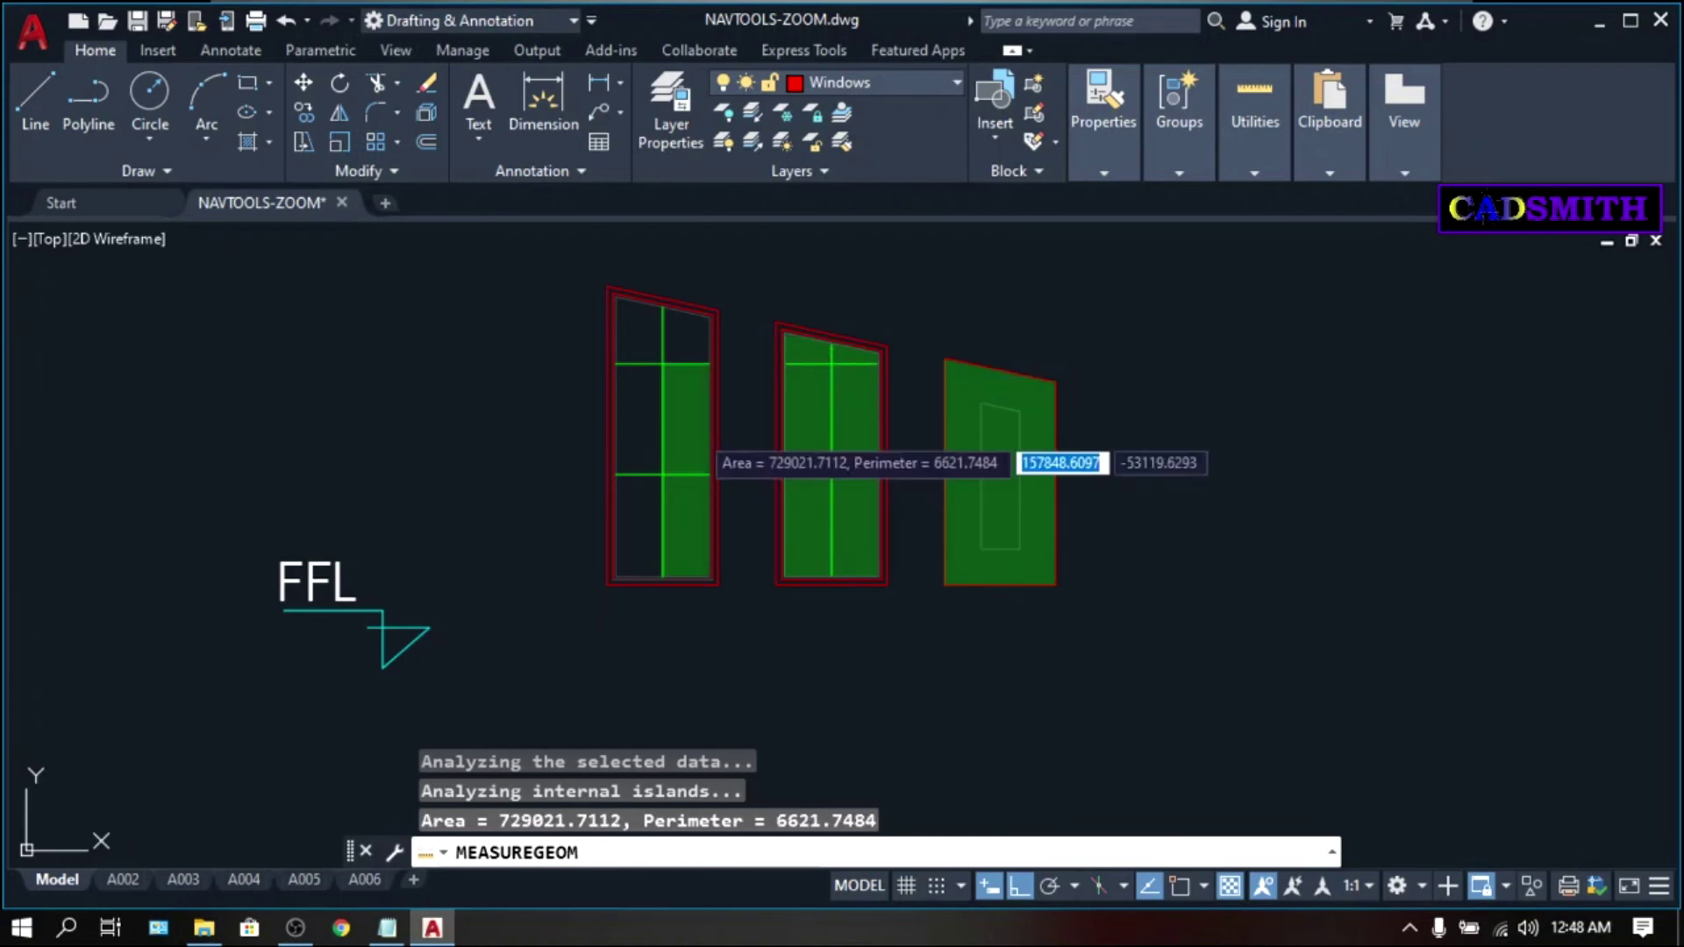
left_click(686, 338)
left_click(639, 331)
left_click(640, 421)
left_click(640, 518)
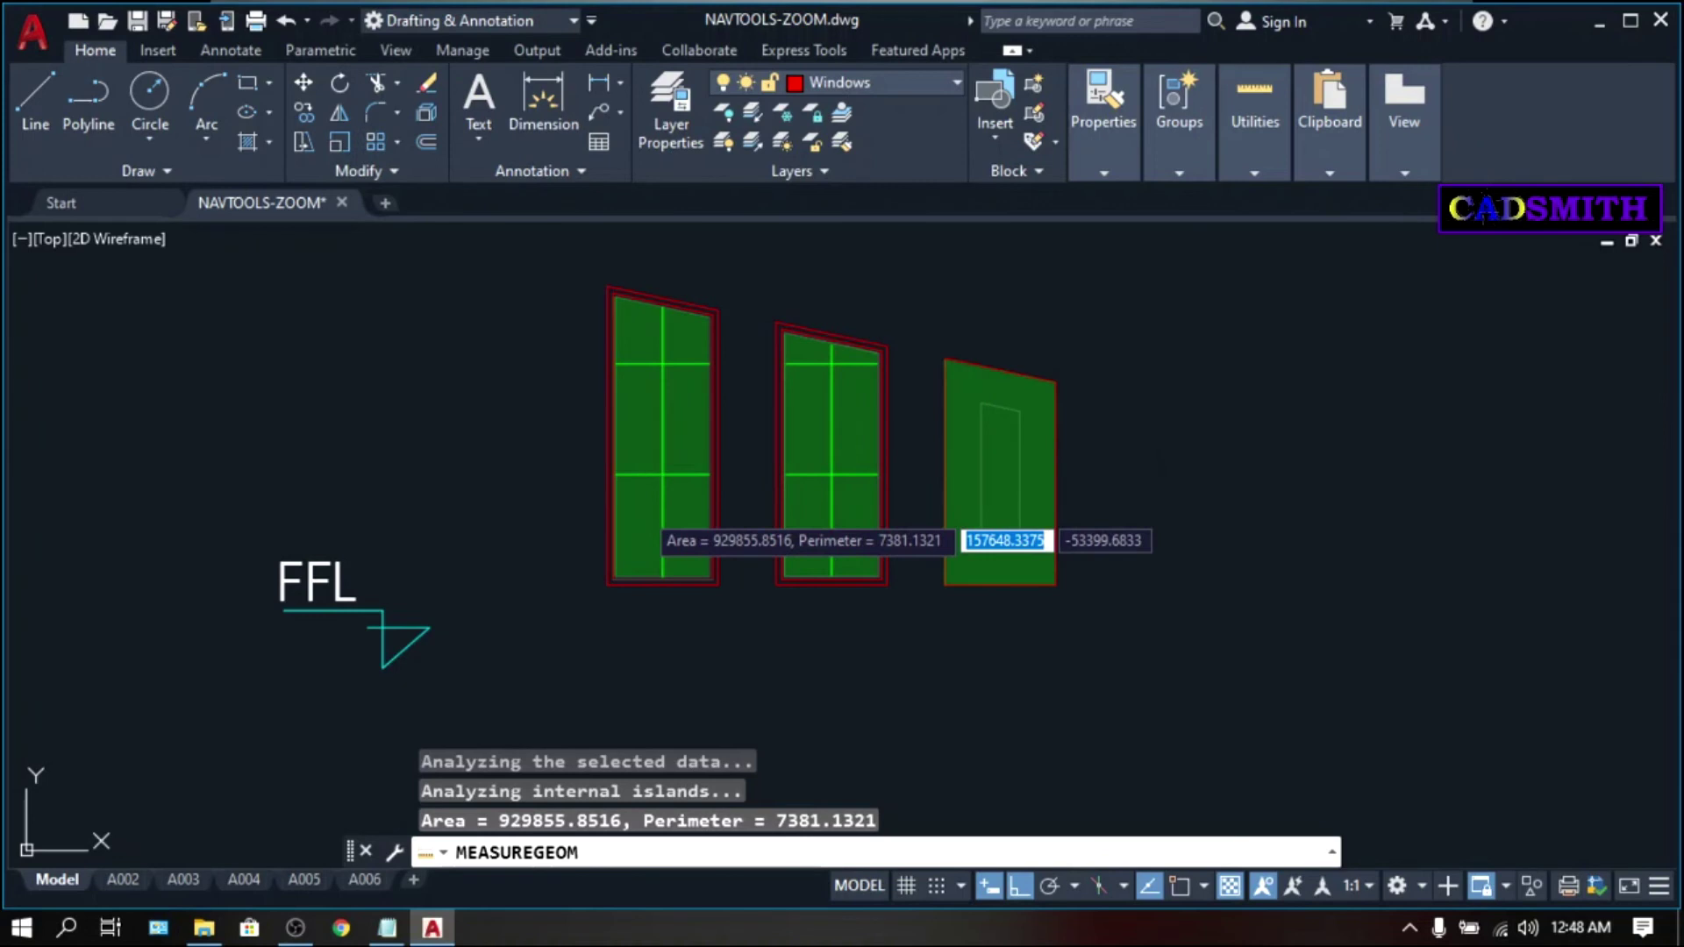